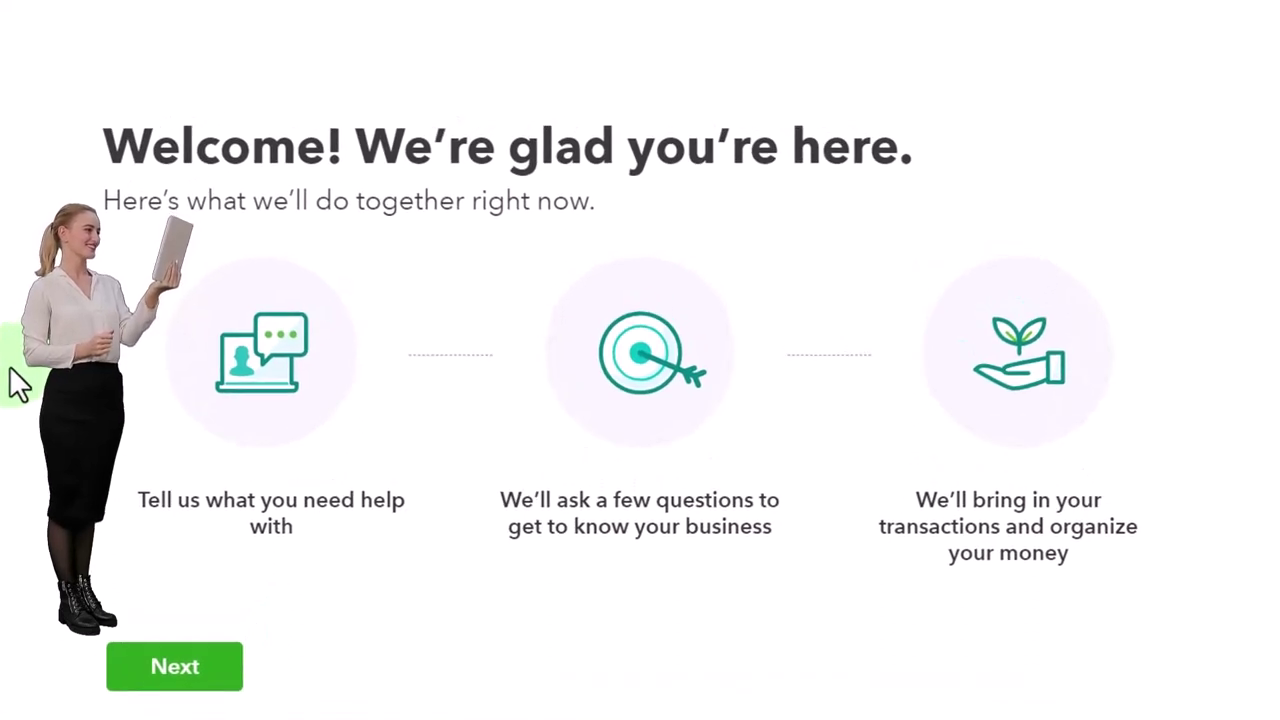
Step: Begin the company setup and enter the business name Bank Feeds Practice File, leaving the legal-name option off
{"action": "left_click", "coordinate": [148, 668]}
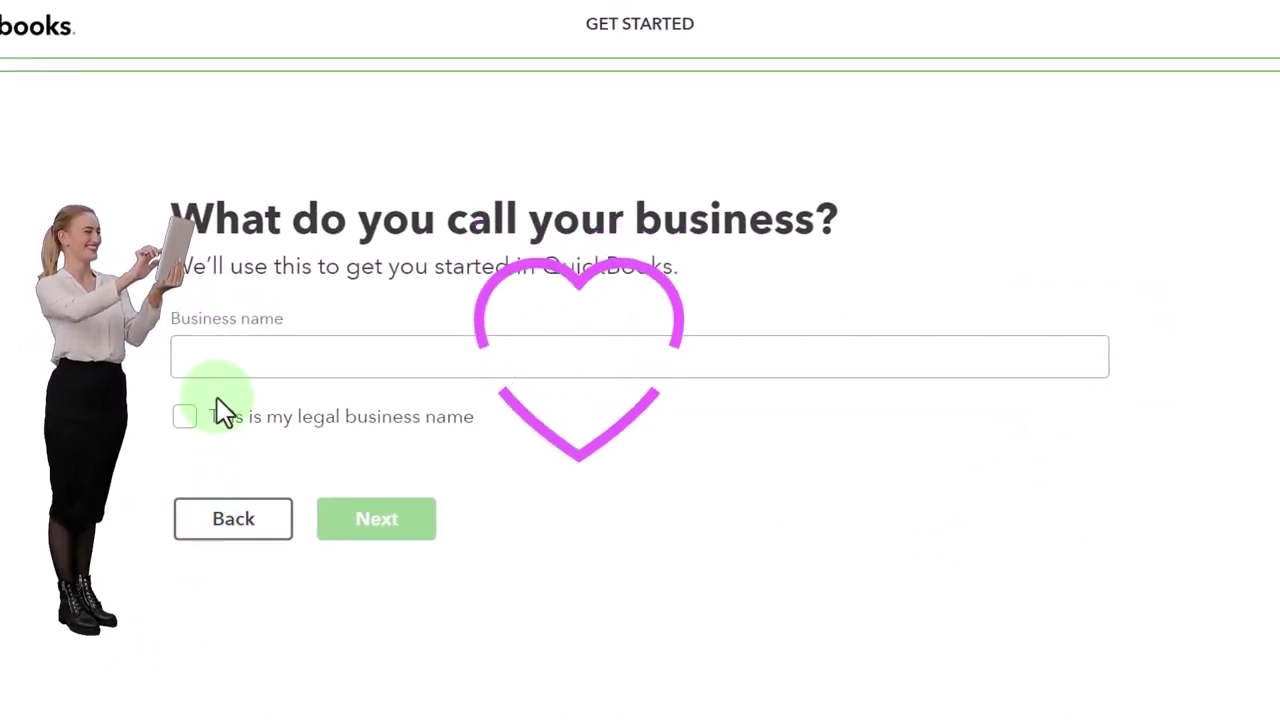
{"action": "left_click", "coordinate": [219, 359]}
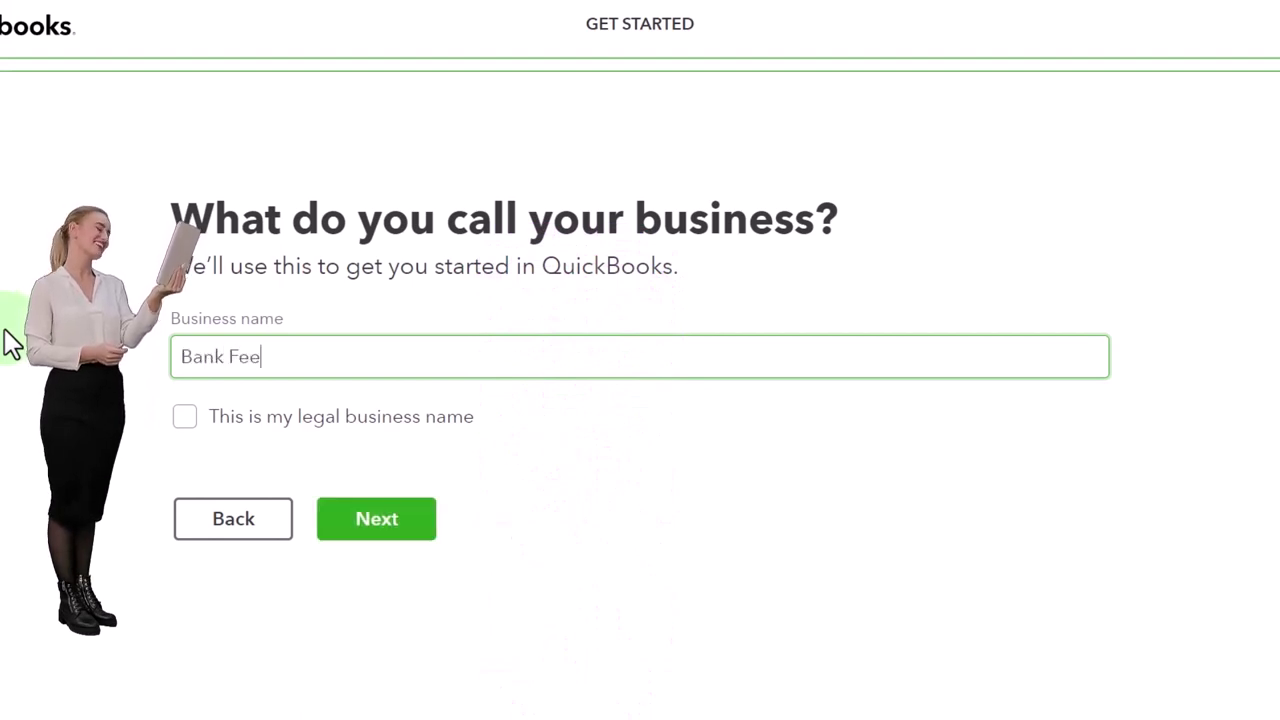
{"action": "type", "text": "Bank Feeds Prac"}
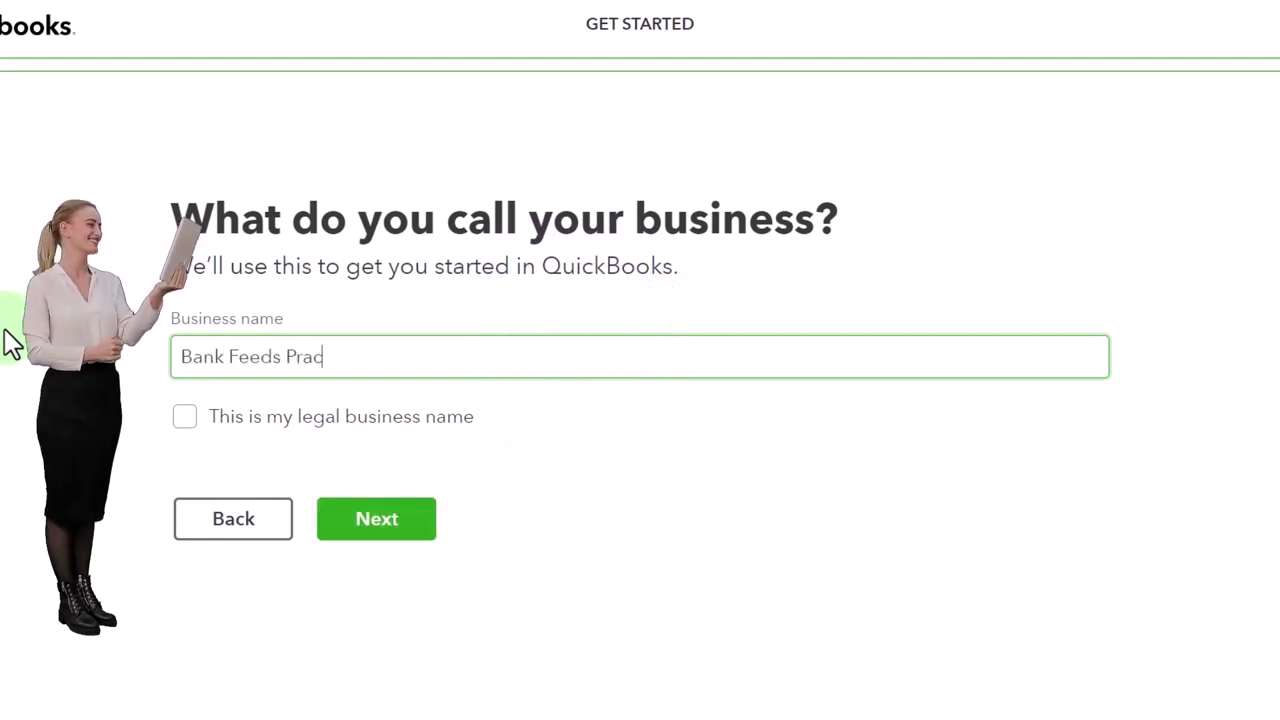
{"action": "type", "text": "tice File"}
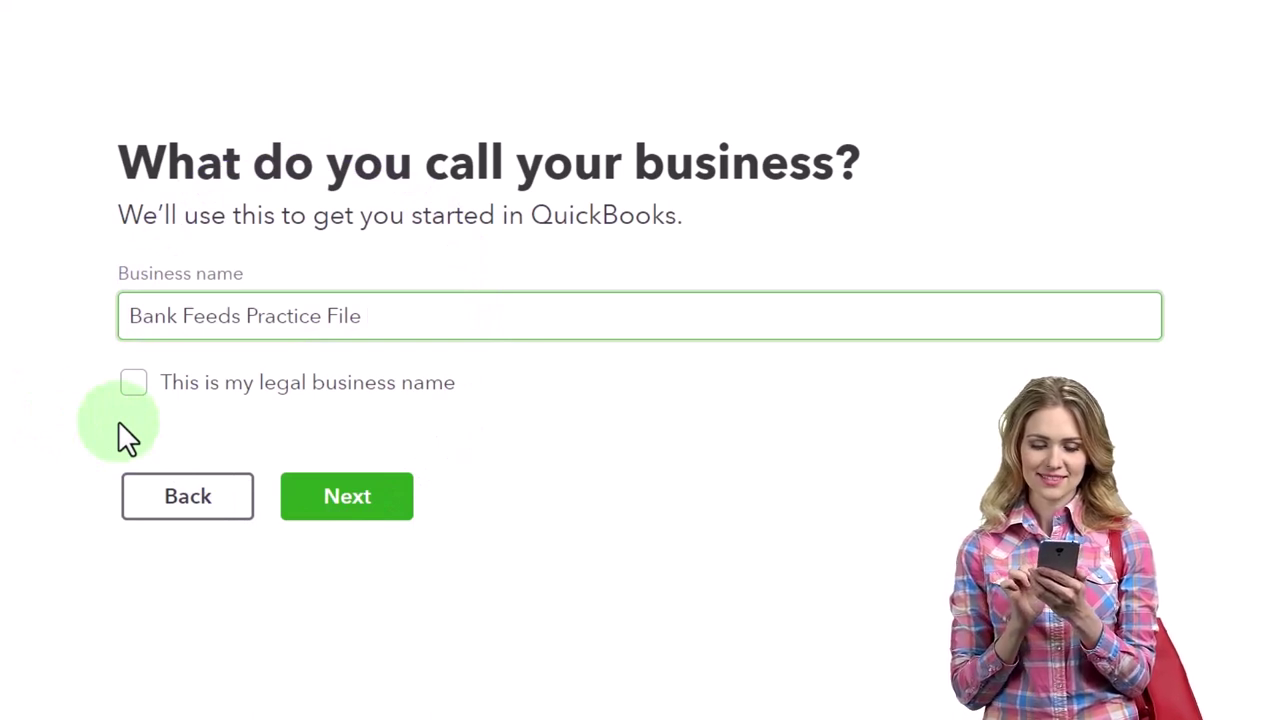
{"action": "left_click", "coordinate": [350, 499]}
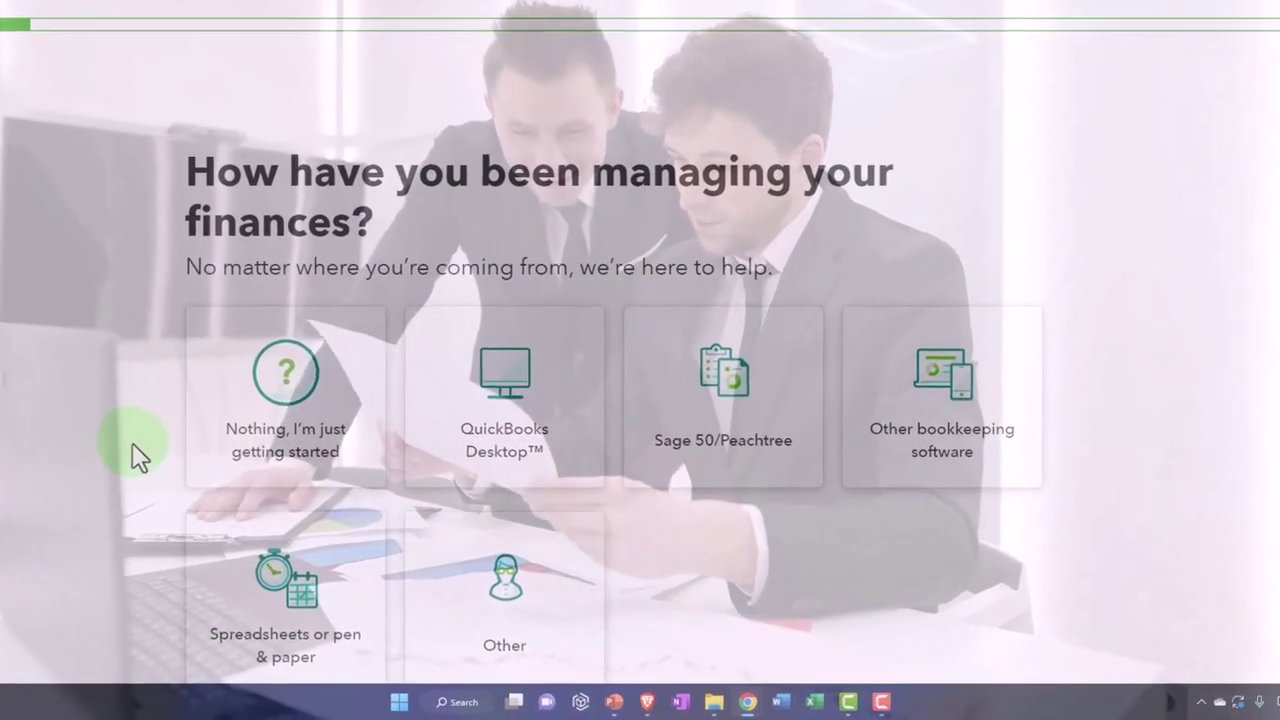
{"action": "scroll", "coordinate": [132, 451], "scroll_direction": "down", "scroll_amount": 1}
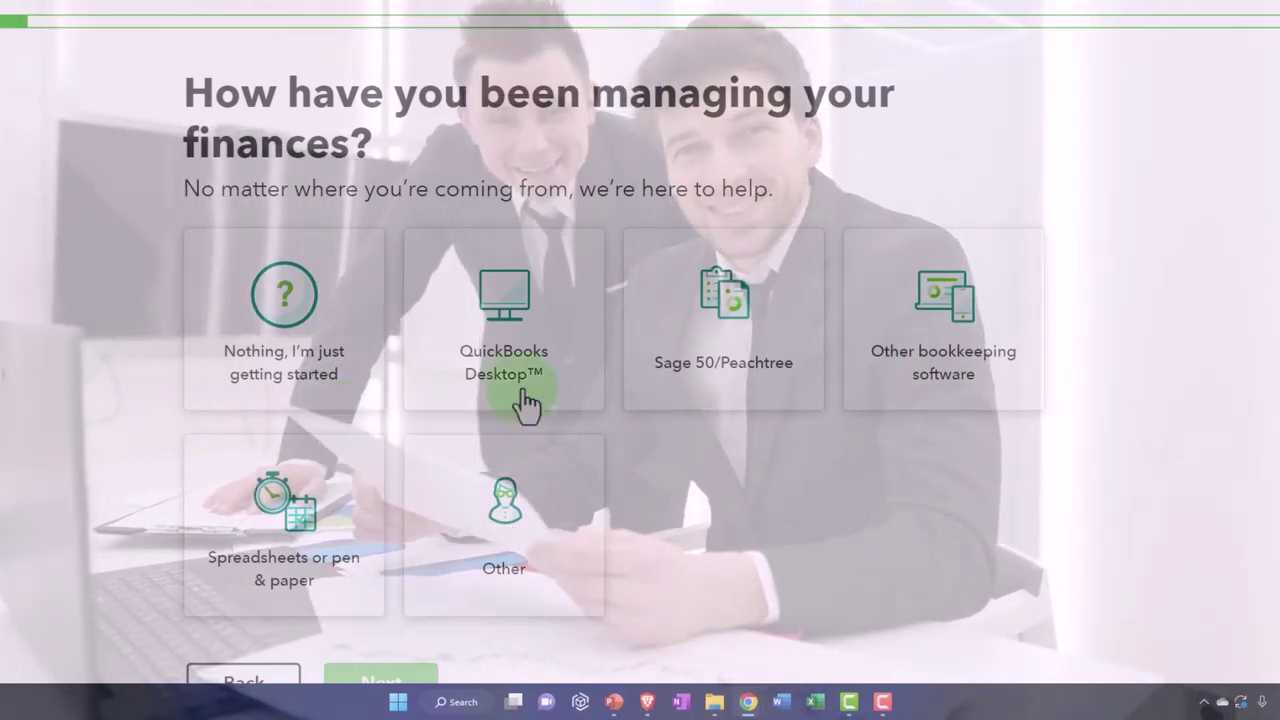
{"action": "left_click", "coordinate": [494, 376]}
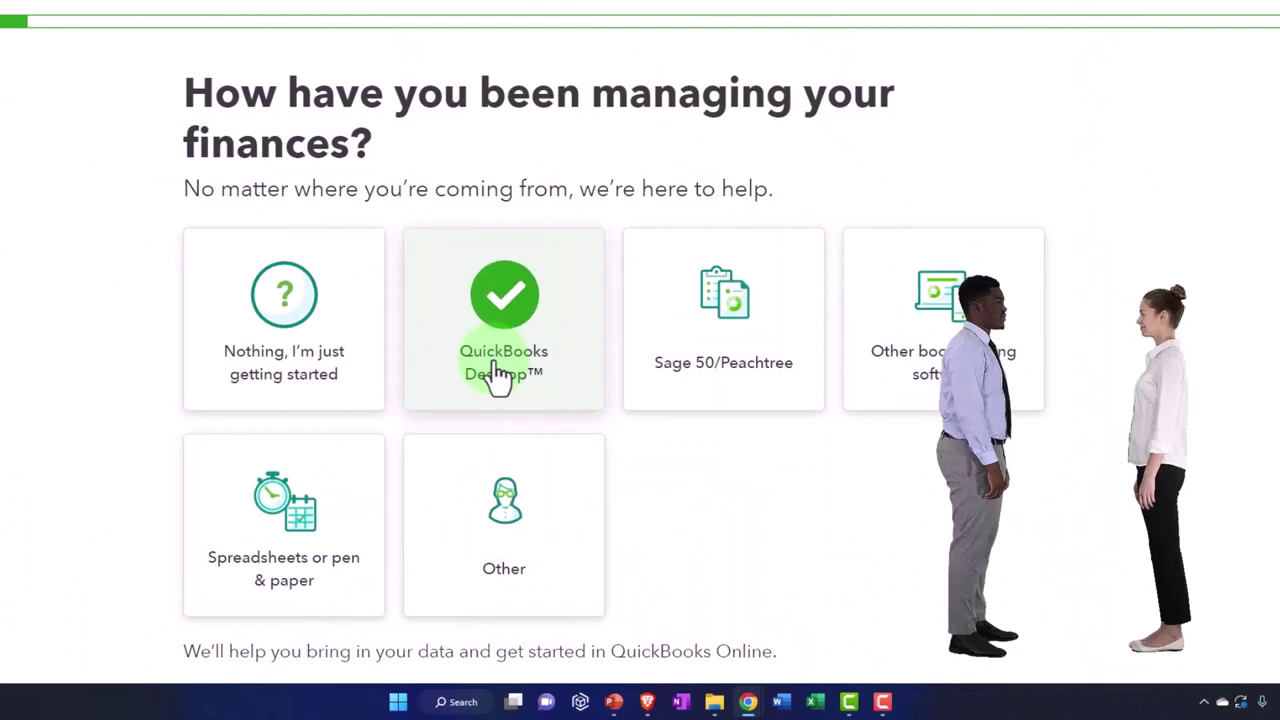
{"action": "left_click", "coordinate": [497, 376]}
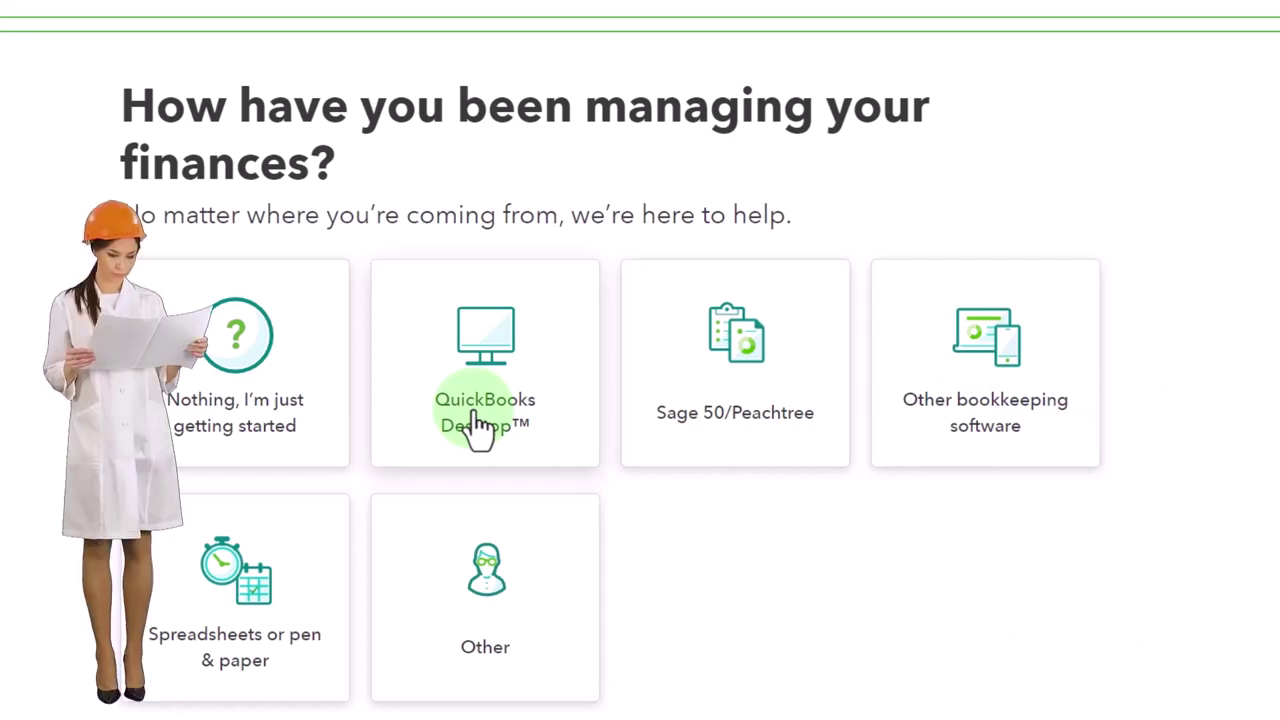
{"action": "left_click", "coordinate": [478, 416]}
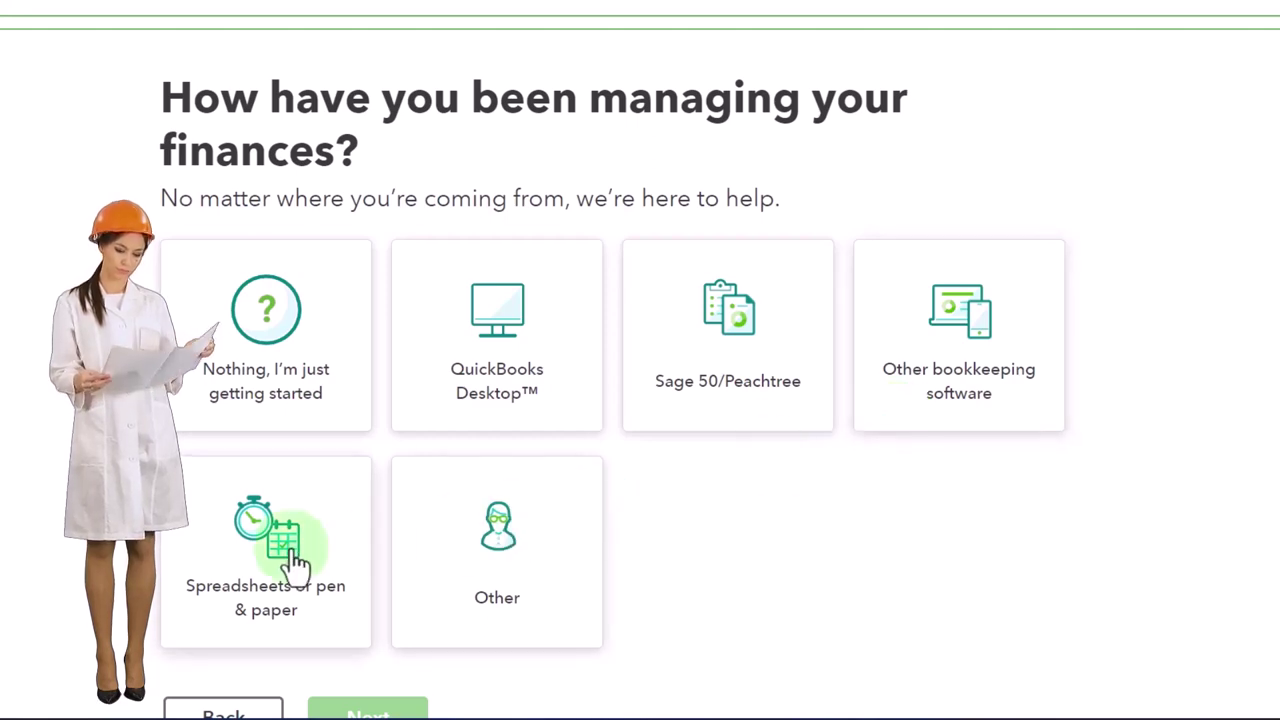
{"action": "scroll", "coordinate": [430, 560], "scroll_direction": "down", "scroll_amount": 1}
{"action": "left_click", "coordinate": [515, 530]}
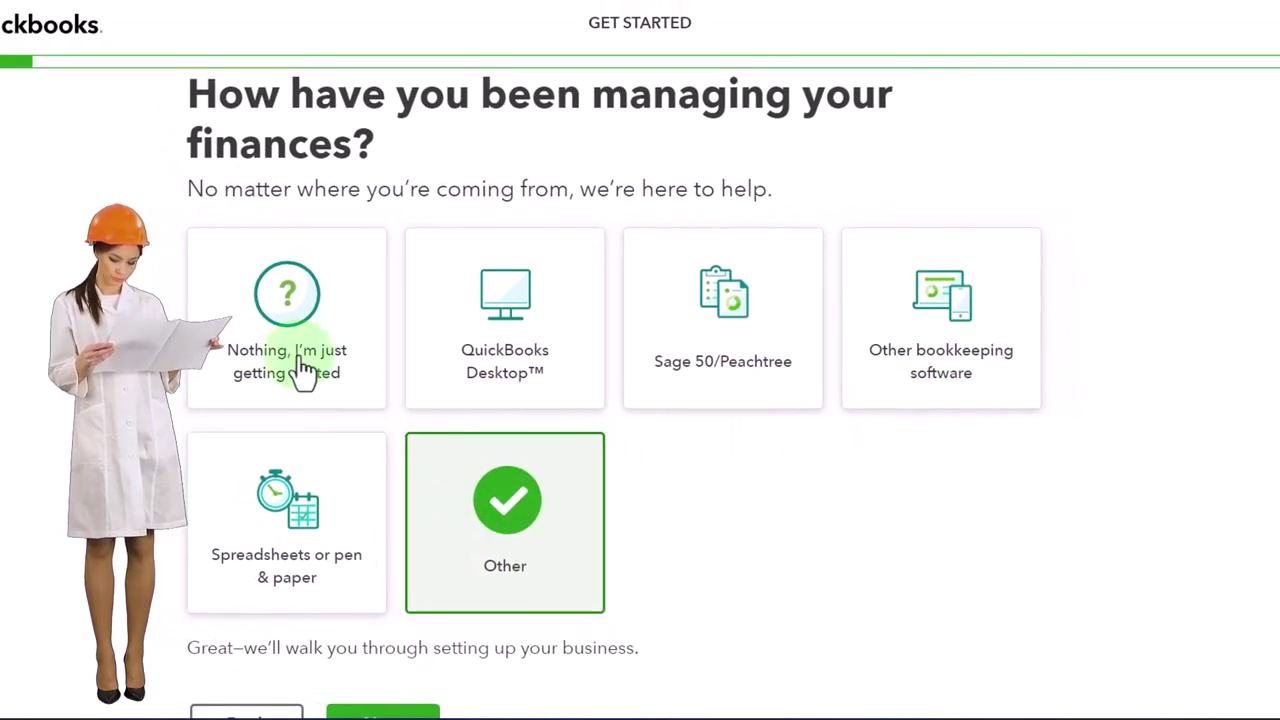
Step: Answer the finance management question with "Nothing, I'm just getting started" and skip the industry question
{"action": "left_click", "coordinate": [303, 370]}
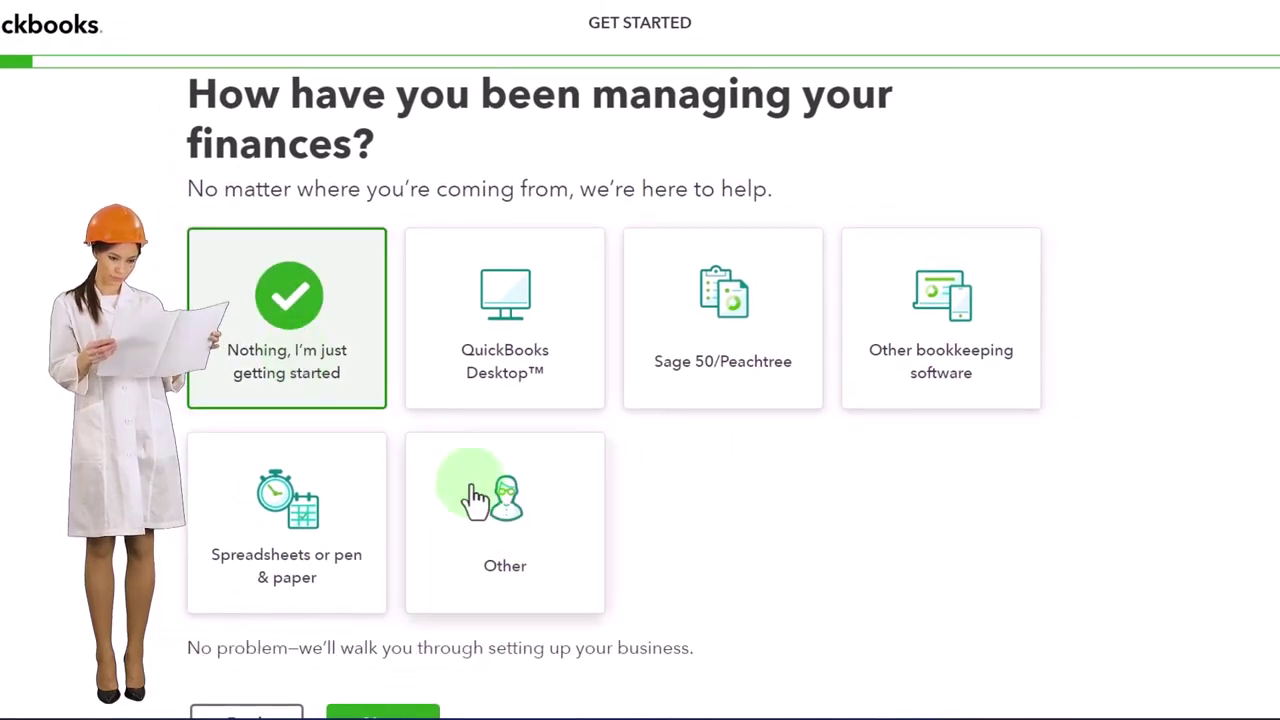
{"action": "scroll", "coordinate": [471, 495], "scroll_direction": "down", "scroll_amount": 1}
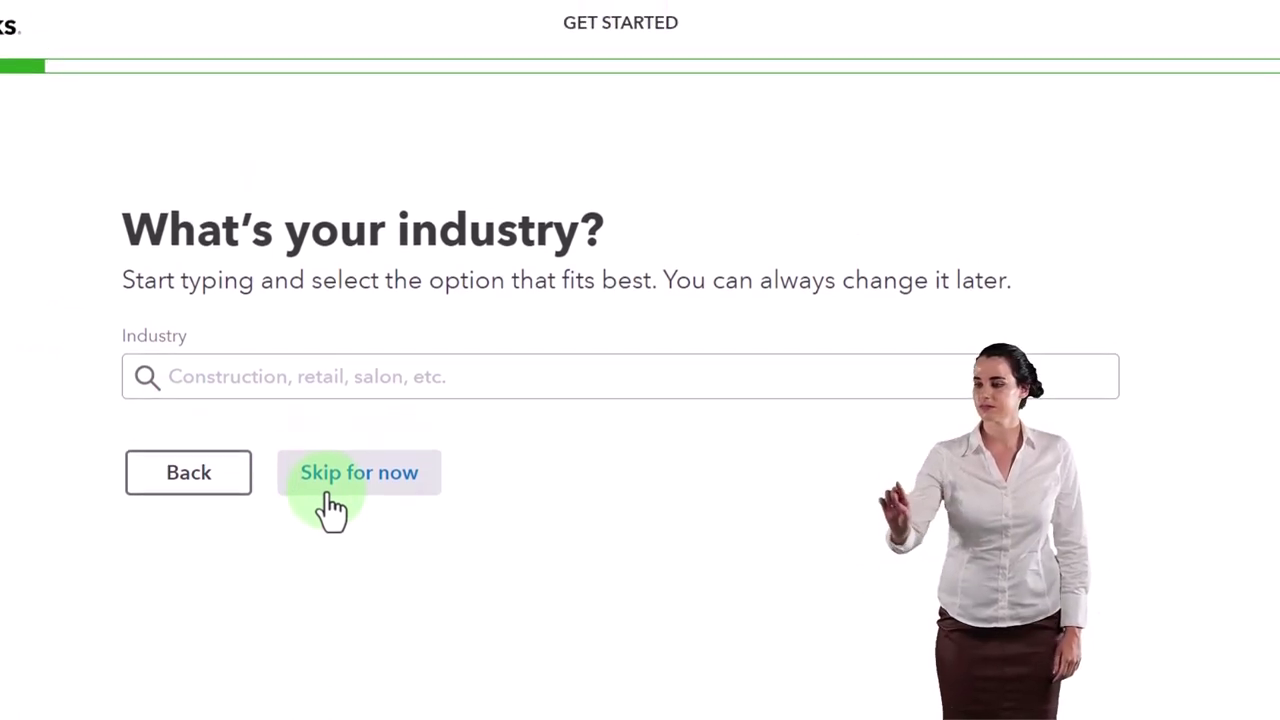
{"action": "left_click", "coordinate": [330, 420]}
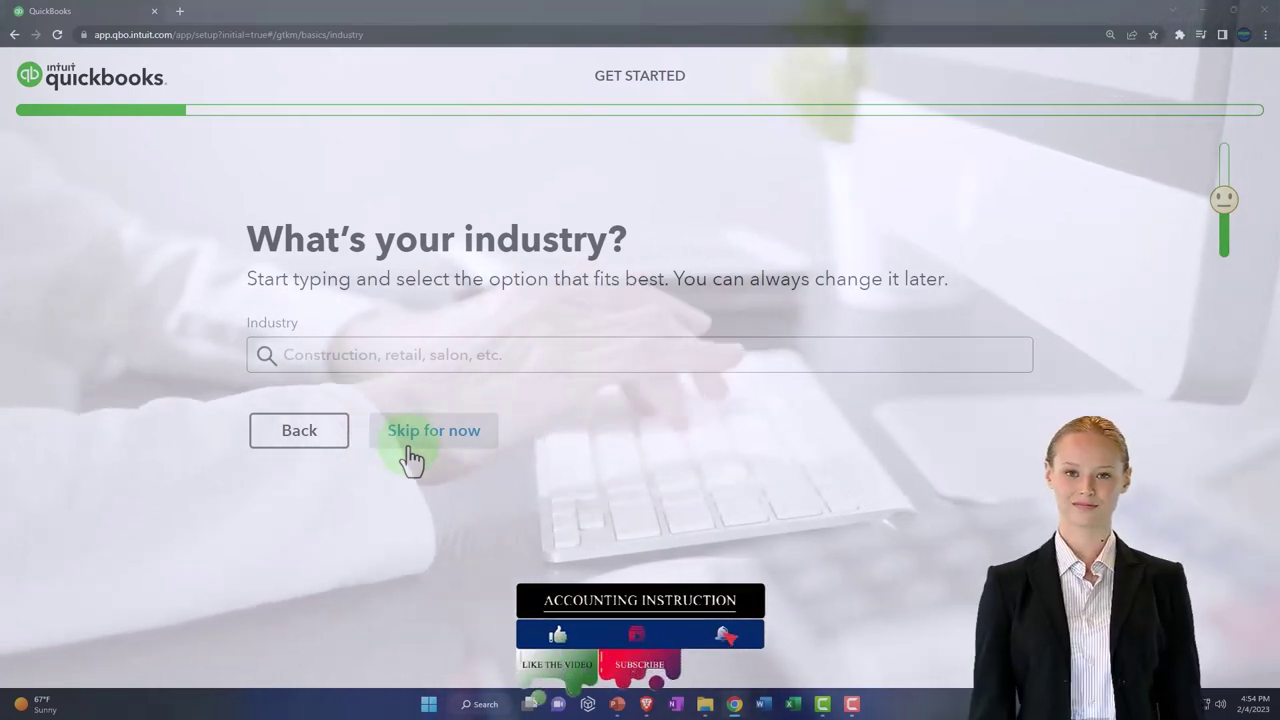
{"action": "left_click", "coordinate": [413, 458]}
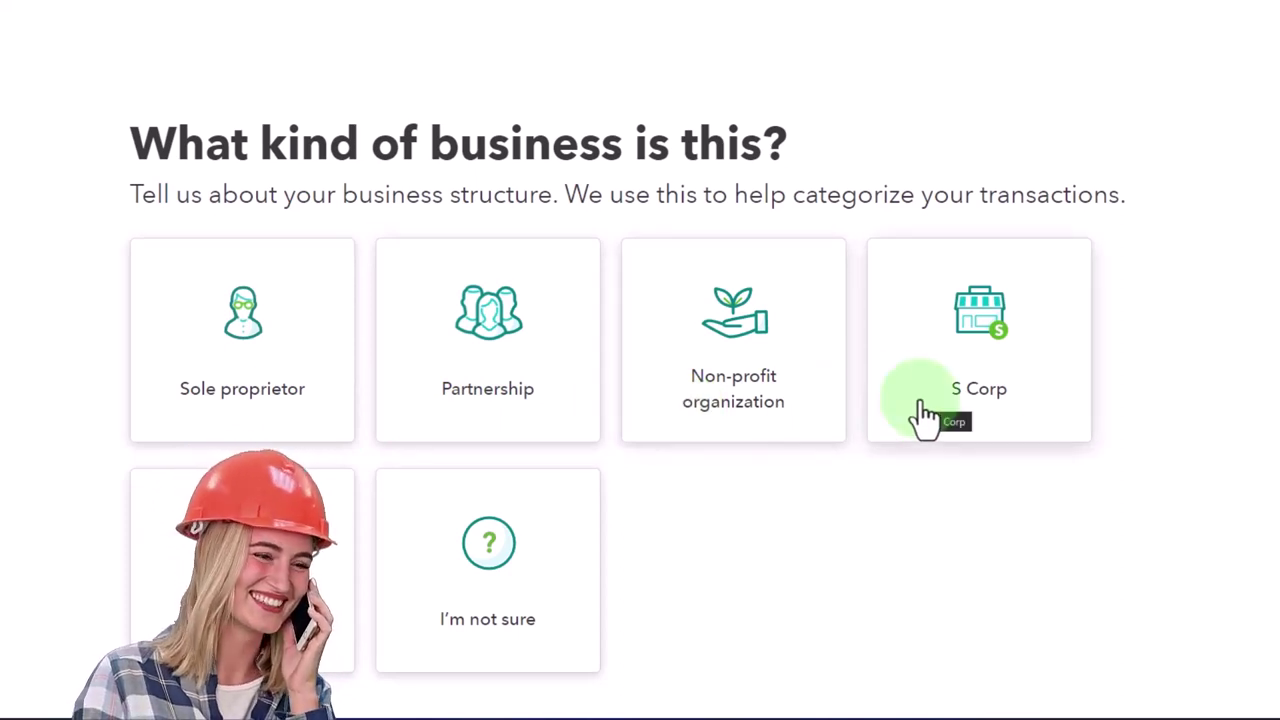
Step: Set the business structure to Sole proprietor and the main role at the business to owner or partner
{"action": "left_click", "coordinate": [925, 415]}
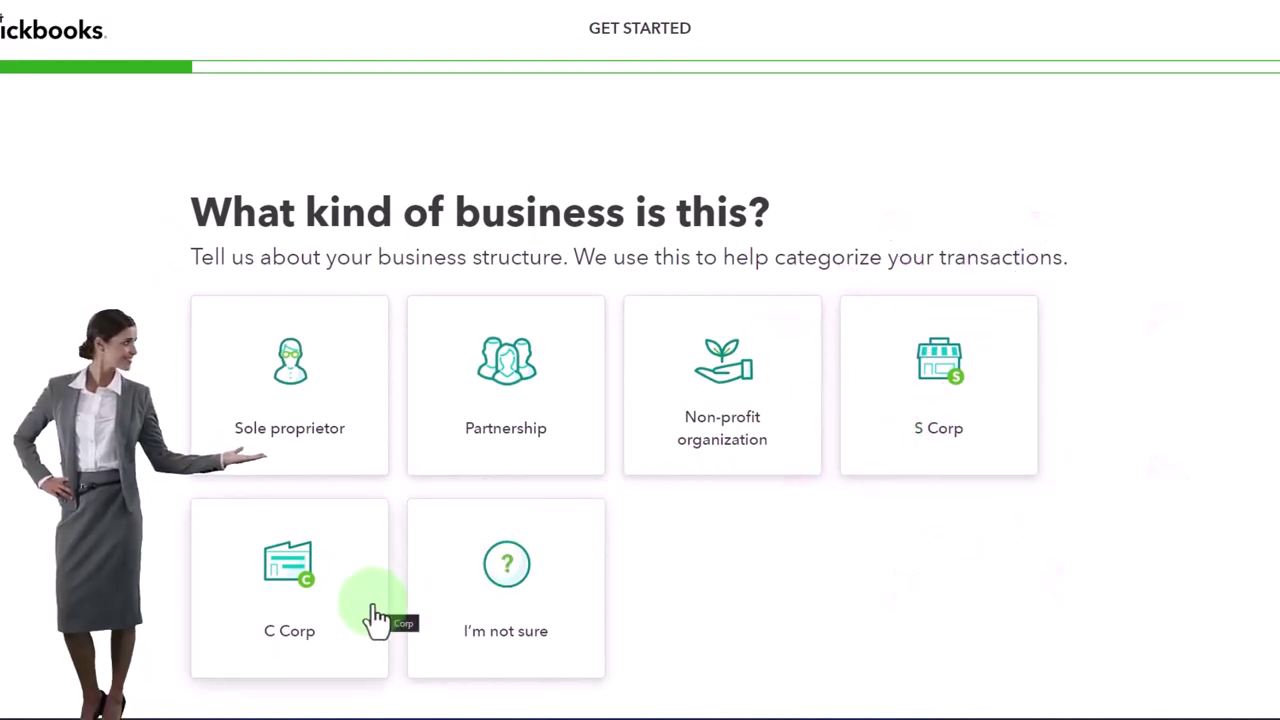
{"action": "left_click", "coordinate": [340, 455]}
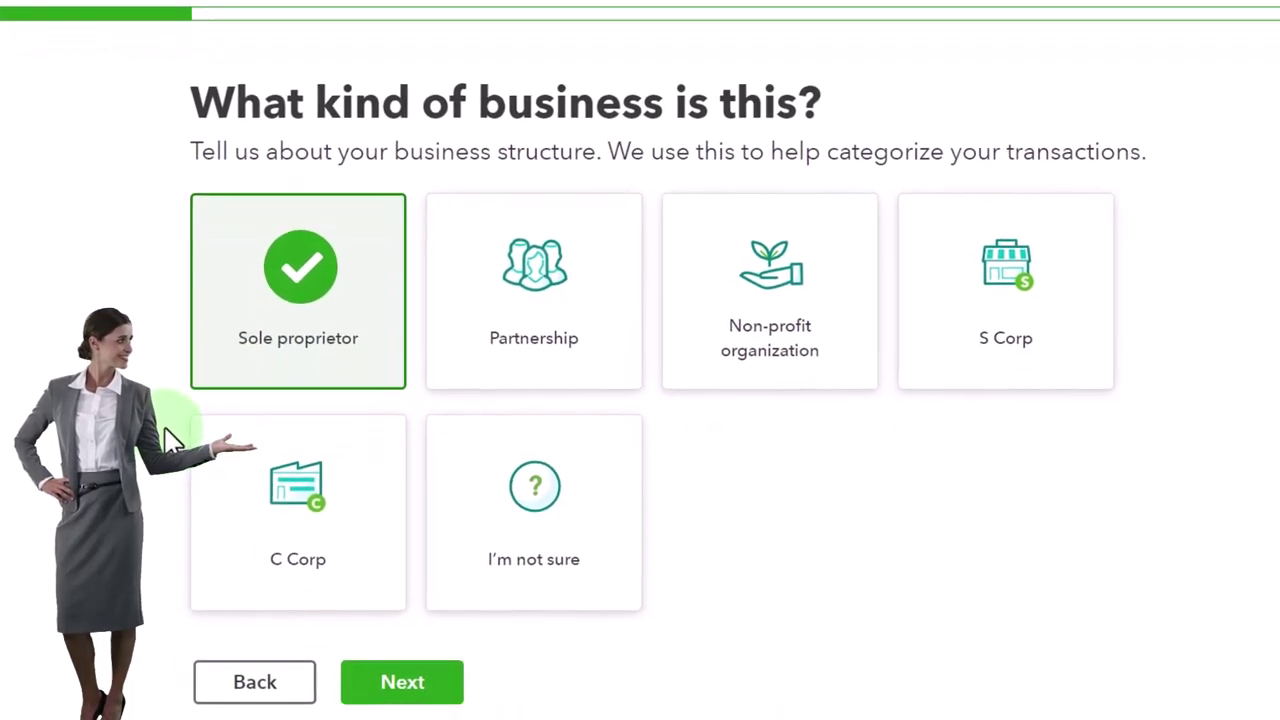
{"action": "left_click", "coordinate": [401, 692]}
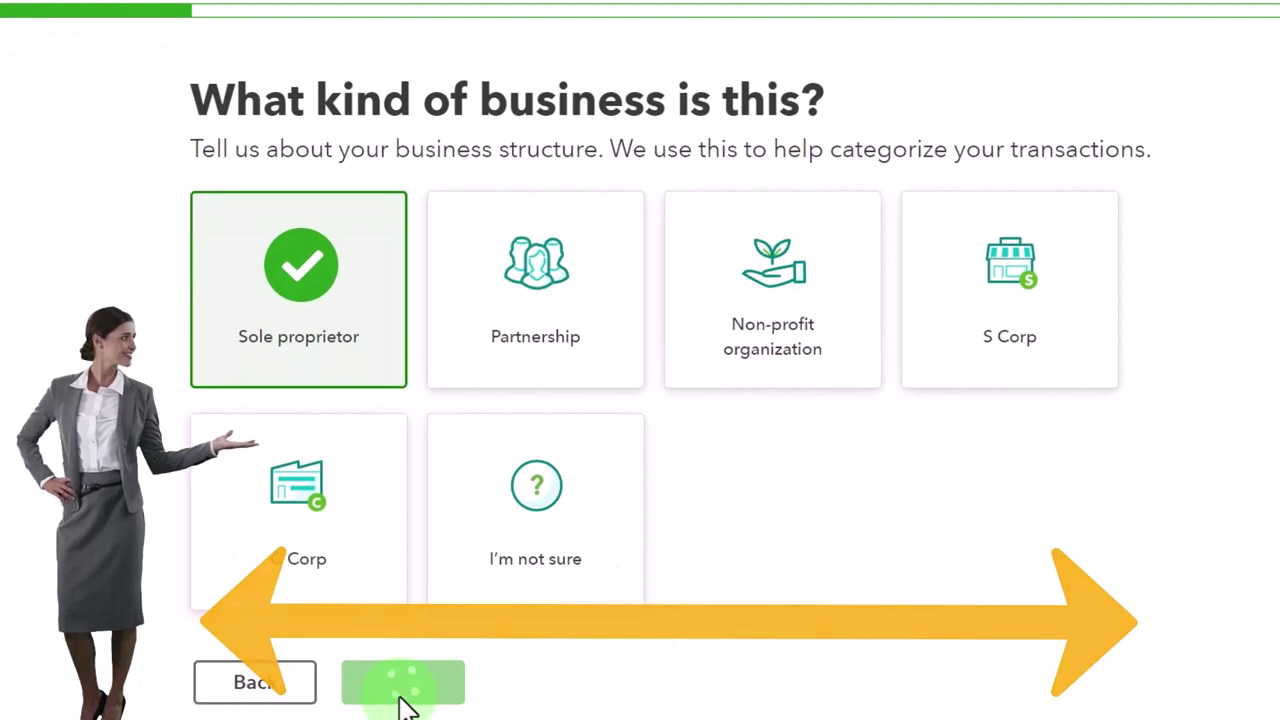
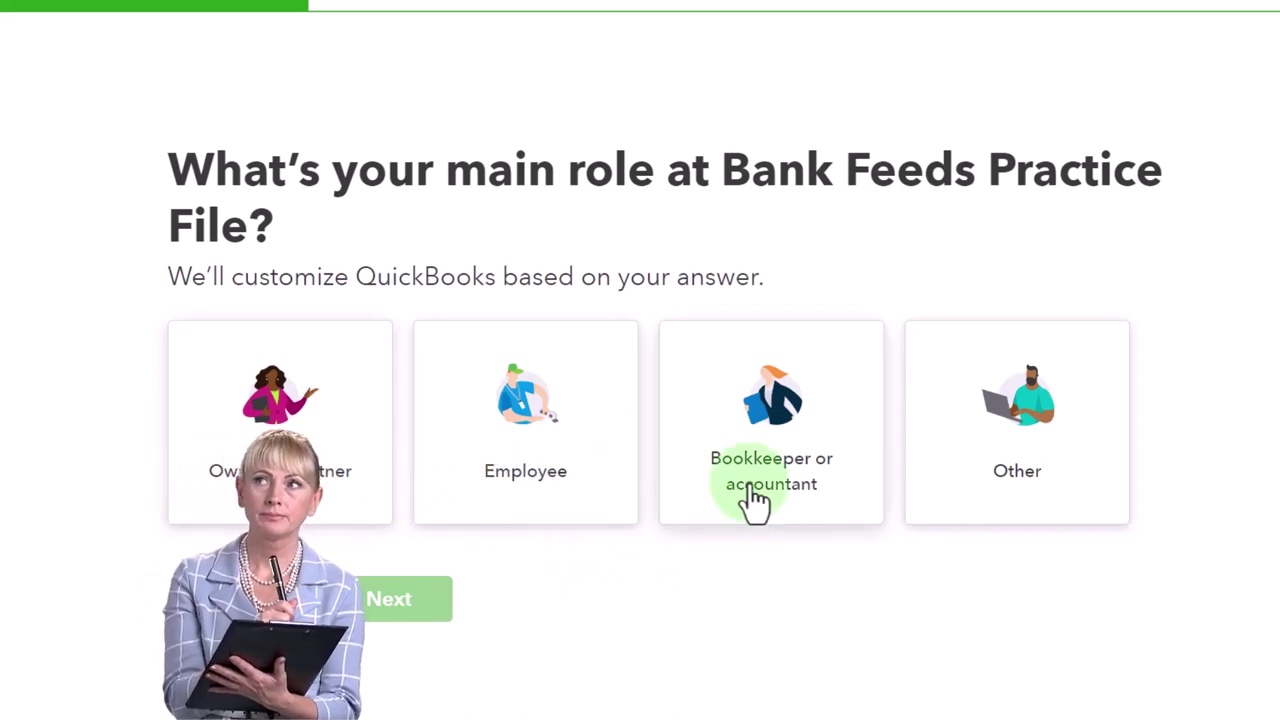
{"action": "left_click", "coordinate": [360, 505]}
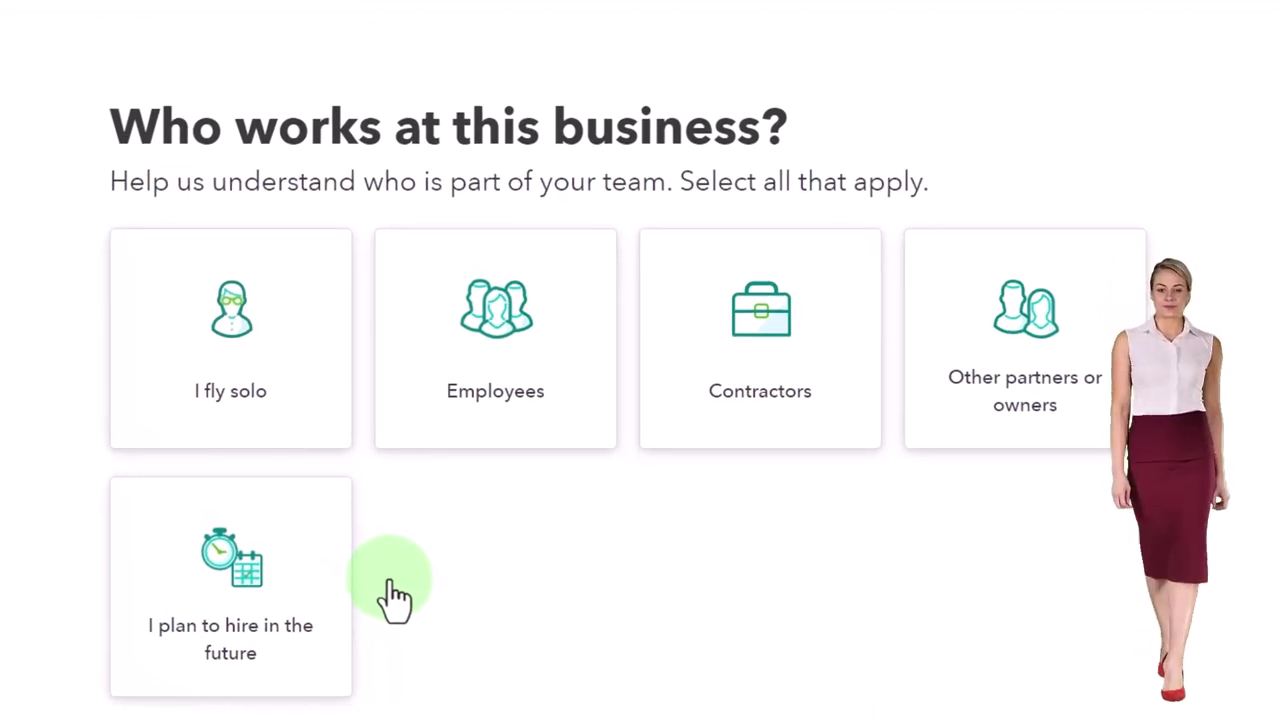
Step: Select "I fly solo" and Contractors as the people who work at the business, and continue
{"action": "left_click", "coordinate": [280, 430]}
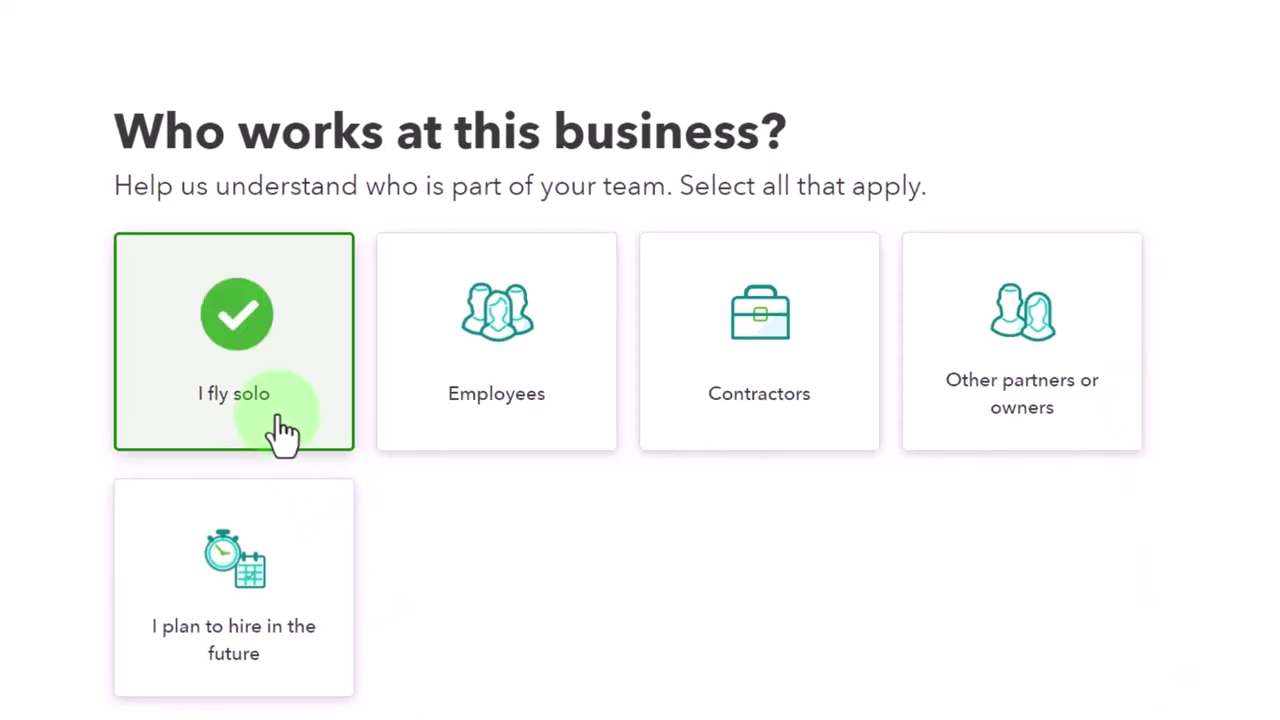
{"action": "left_click", "coordinate": [701, 419]}
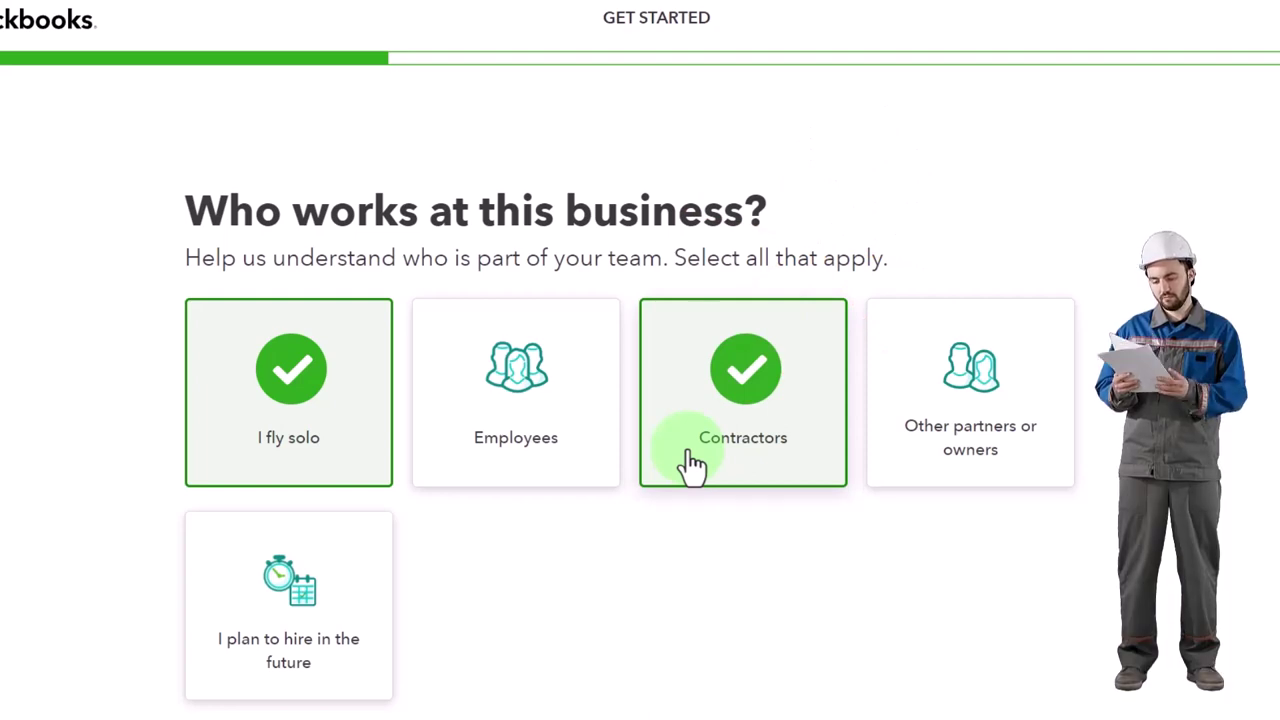
{"action": "scroll", "coordinate": [693, 465], "scroll_direction": "down", "scroll_amount": 1}
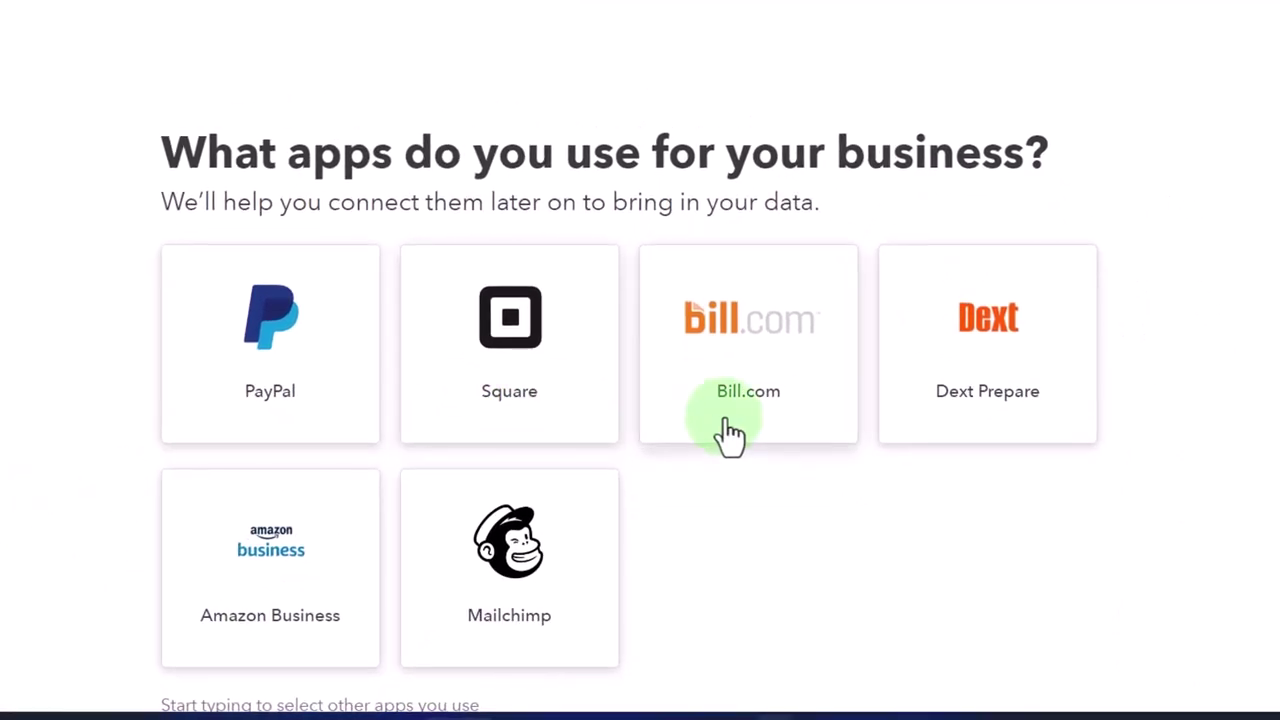
Step: Skip the business apps question and choose to set up QuickBooks to start using it right away
{"action": "scroll", "coordinate": [757, 490], "scroll_direction": "down", "scroll_amount": 1}
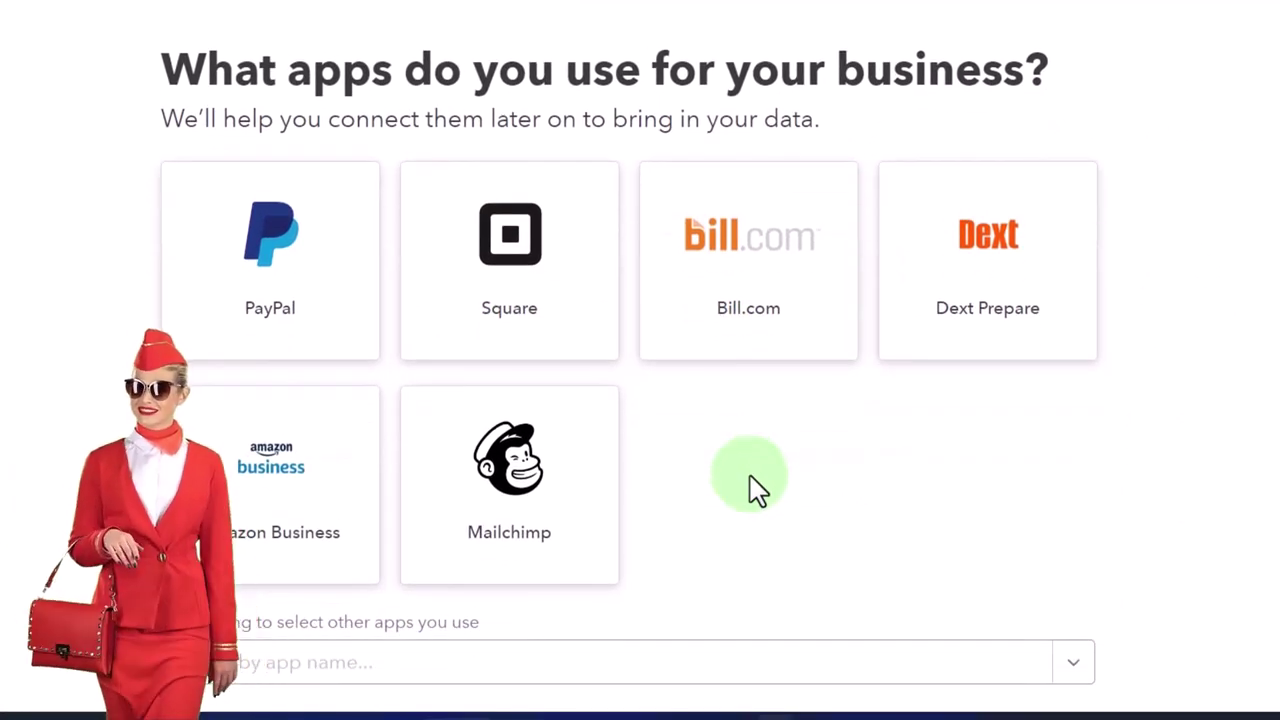
{"action": "scroll", "coordinate": [38, 525], "scroll_direction": "down", "scroll_amount": 1}
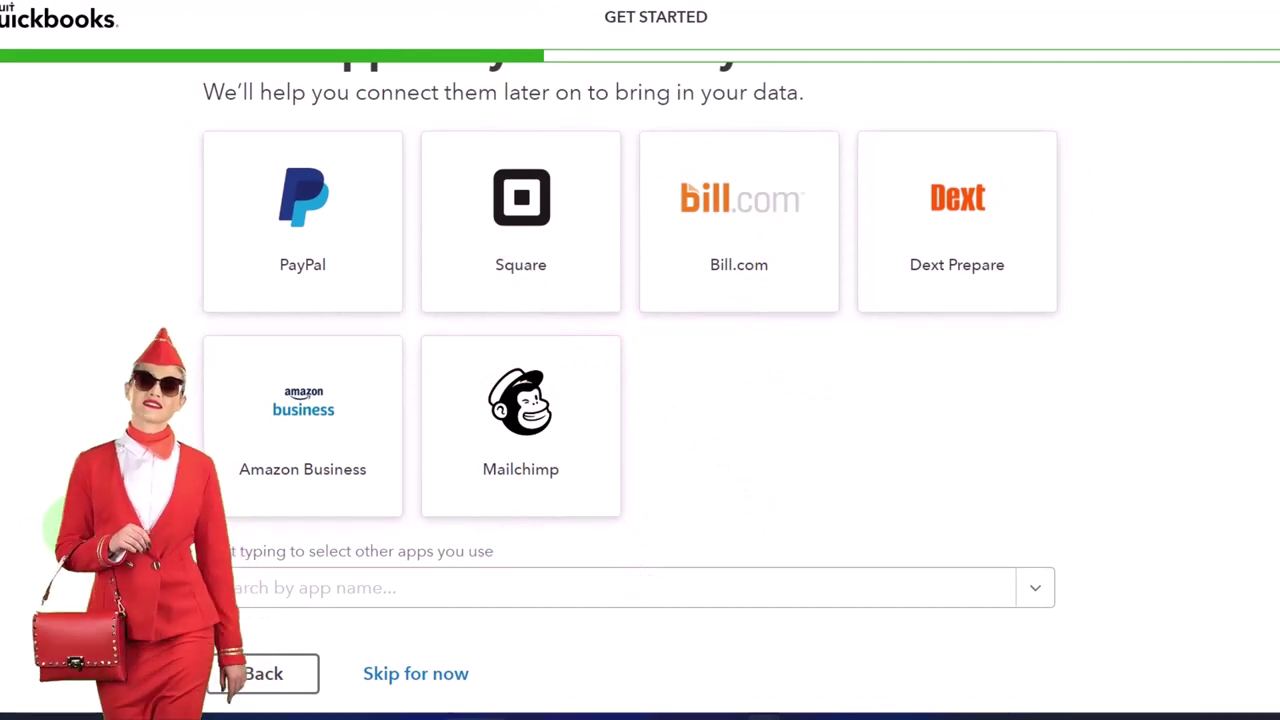
{"action": "left_click", "coordinate": [421, 678]}
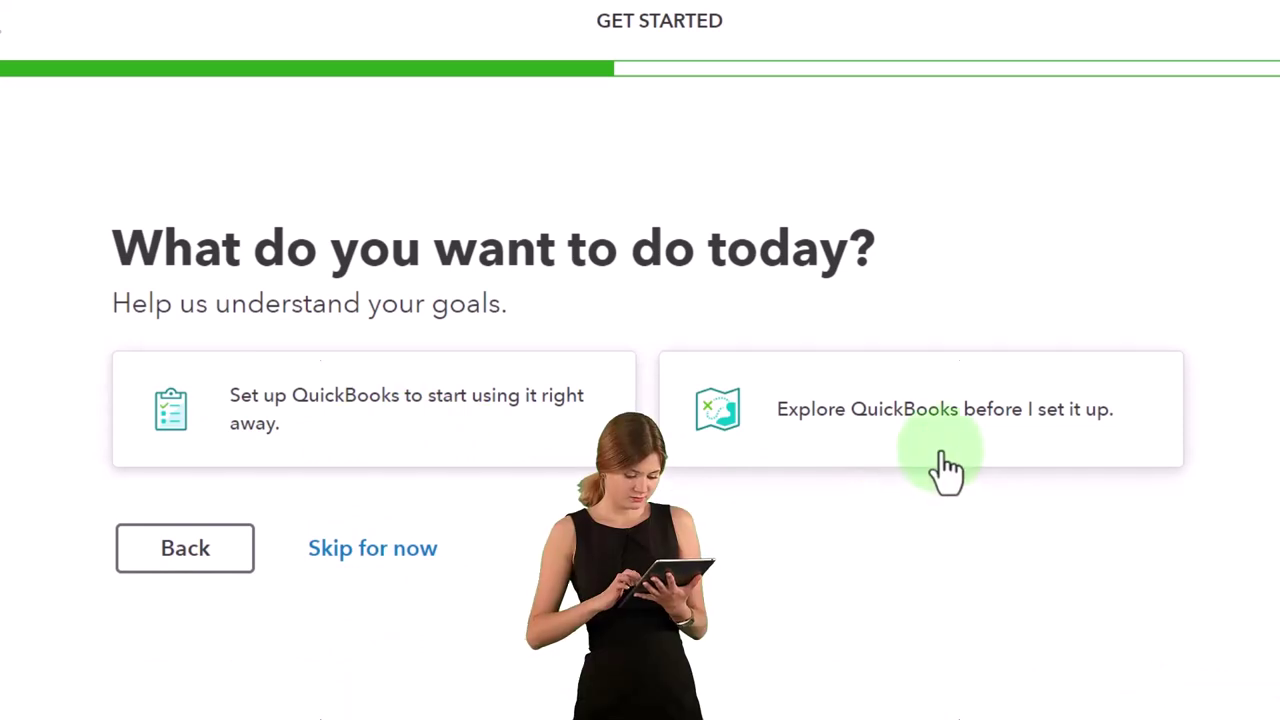
{"action": "left_click", "coordinate": [520, 460]}
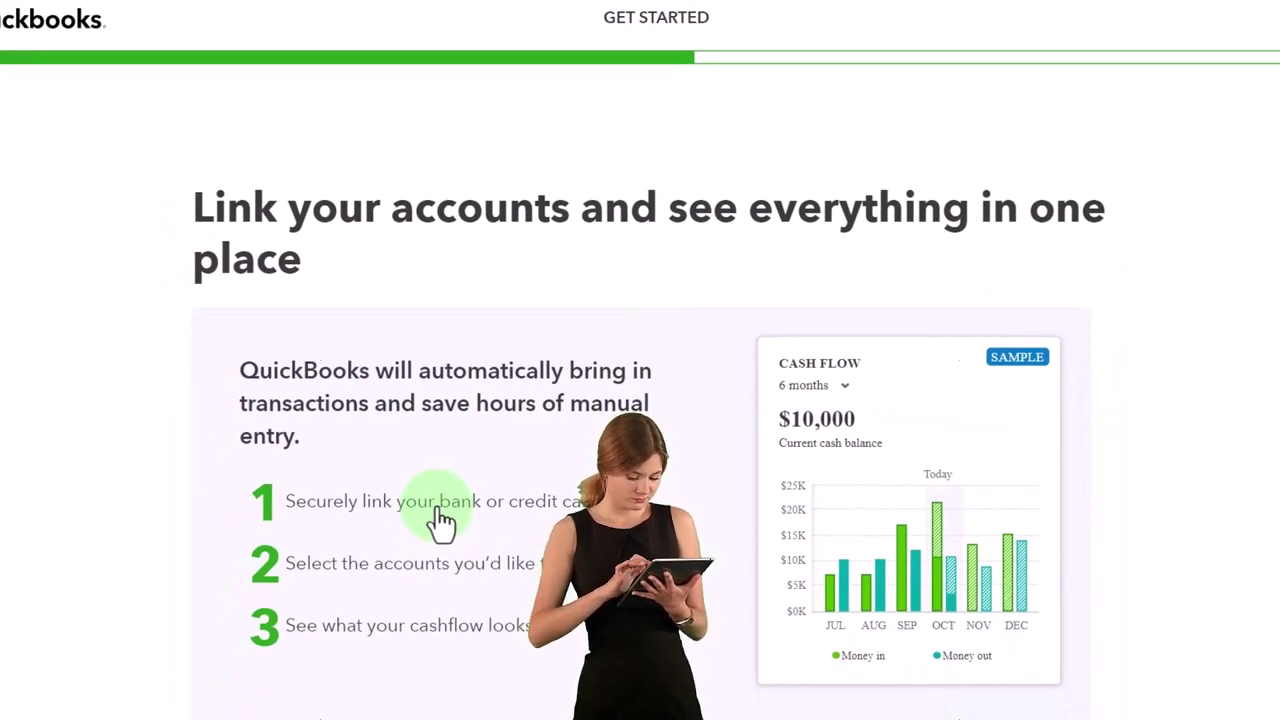
Step: Skip linking bank accounts and skip the choice between setting up customer invoicing and receipt and bill tracking
{"action": "scroll", "coordinate": [180, 508], "scroll_direction": "down", "scroll_amount": 1}
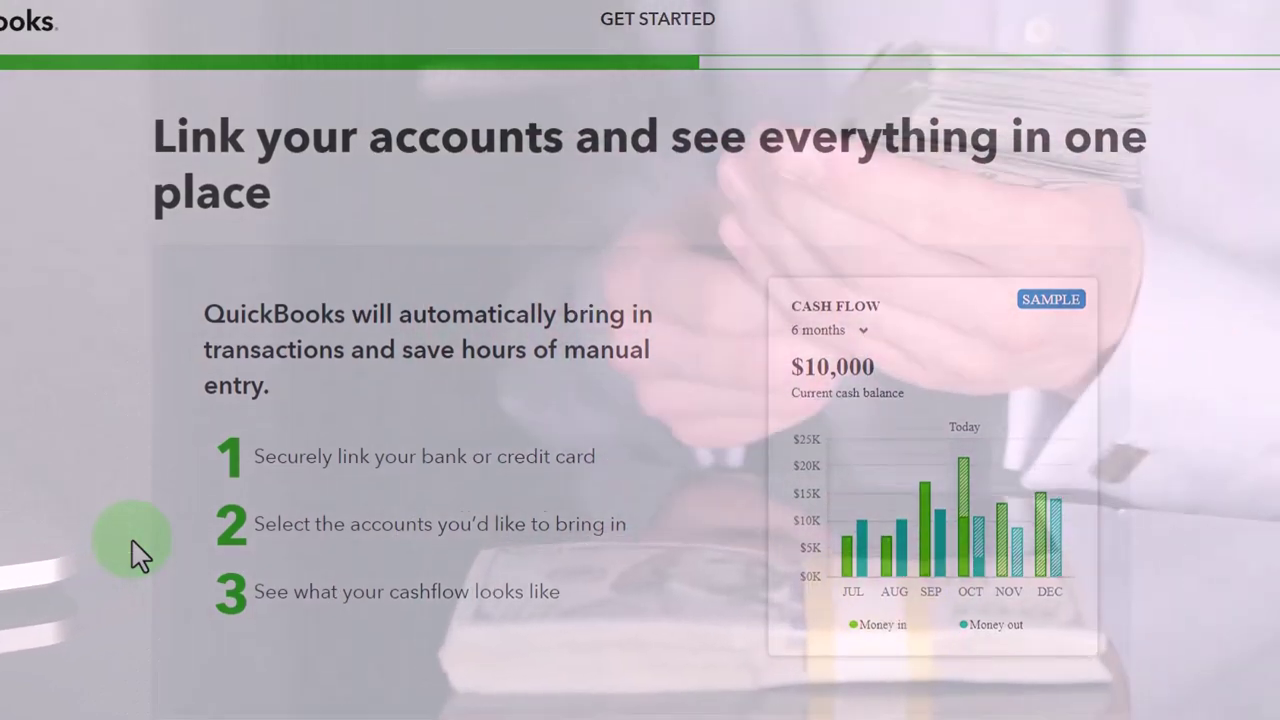
{"action": "scroll", "coordinate": [138, 555], "scroll_direction": "down", "scroll_amount": 1}
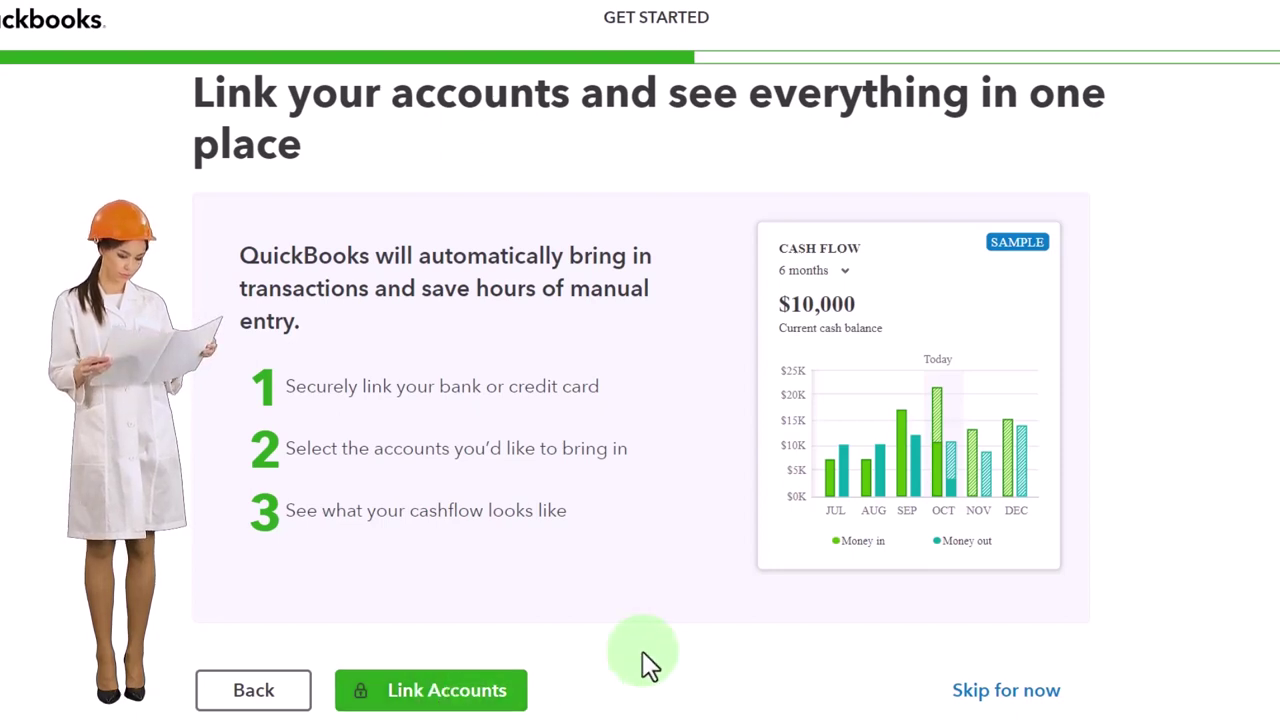
{"action": "left_click", "coordinate": [996, 695]}
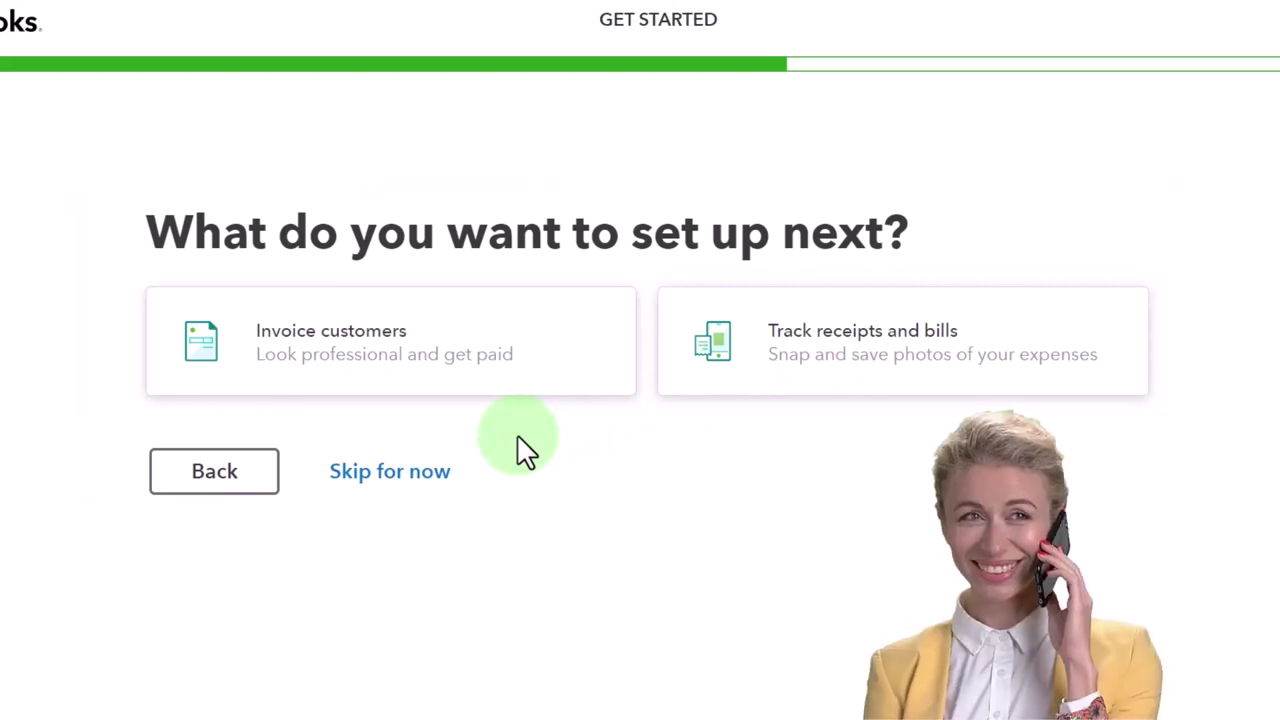
{"action": "left_click", "coordinate": [411, 487]}
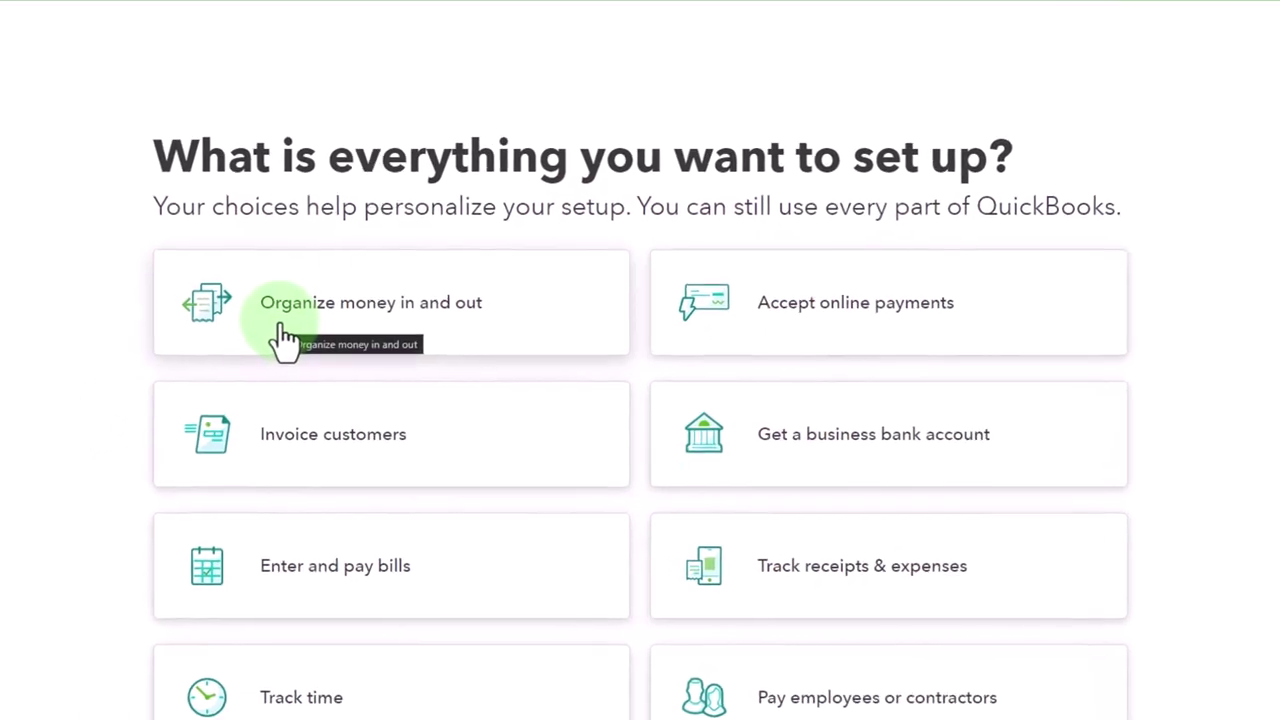
Step: Select Organize money in and out, Invoice customers, Enter and pay bills, Track time and Manage inventory as things to set up
{"action": "left_click", "coordinate": [281, 338]}
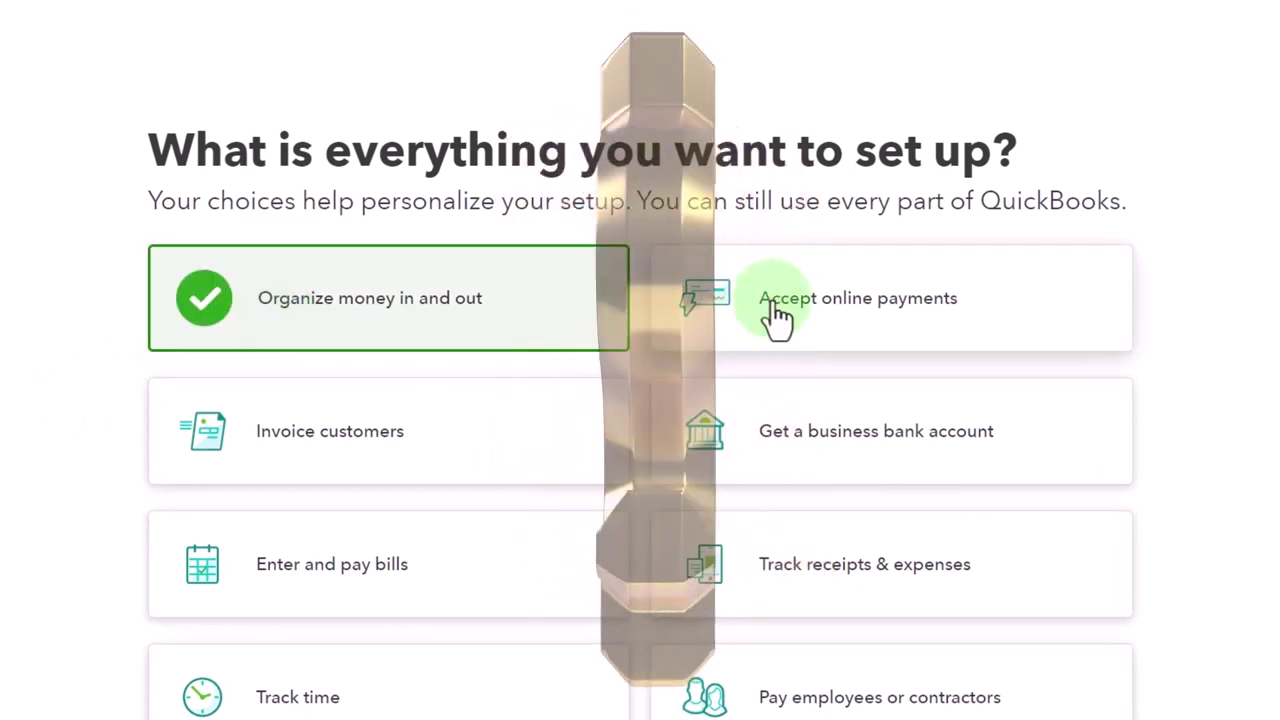
{"action": "scroll", "coordinate": [690, 336], "scroll_direction": "down", "scroll_amount": 1}
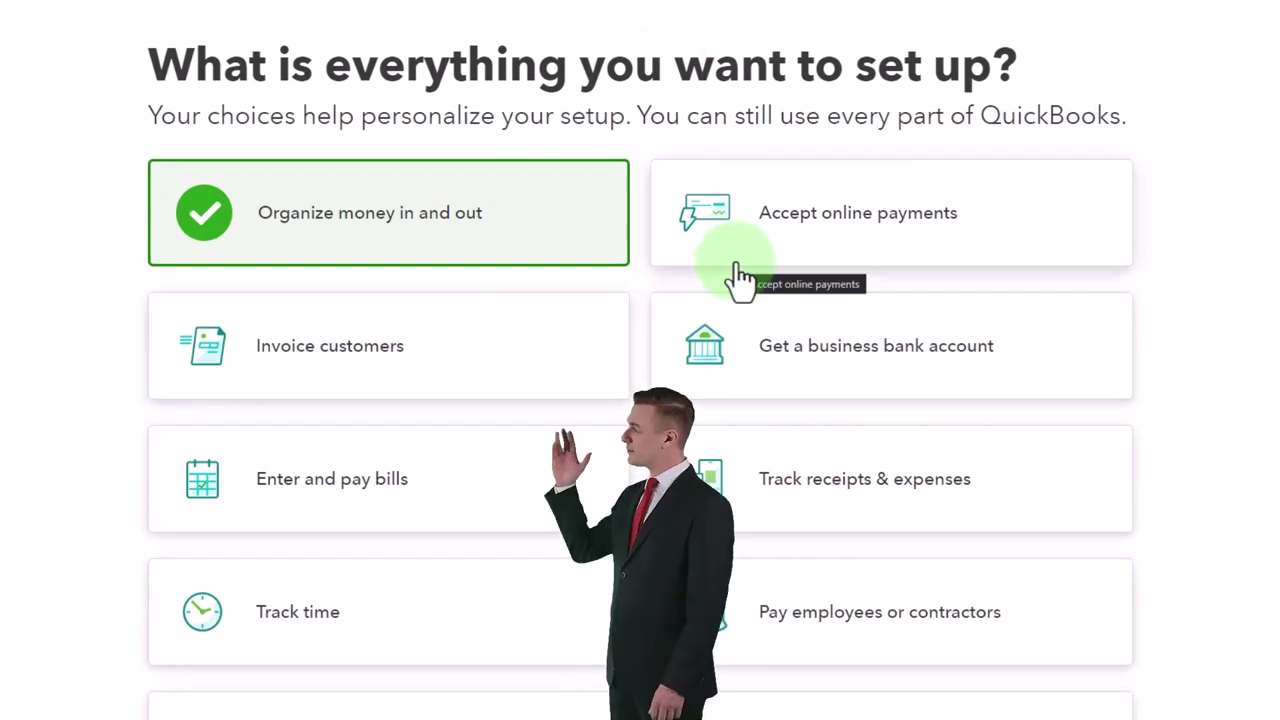
{"action": "left_click", "coordinate": [430, 350]}
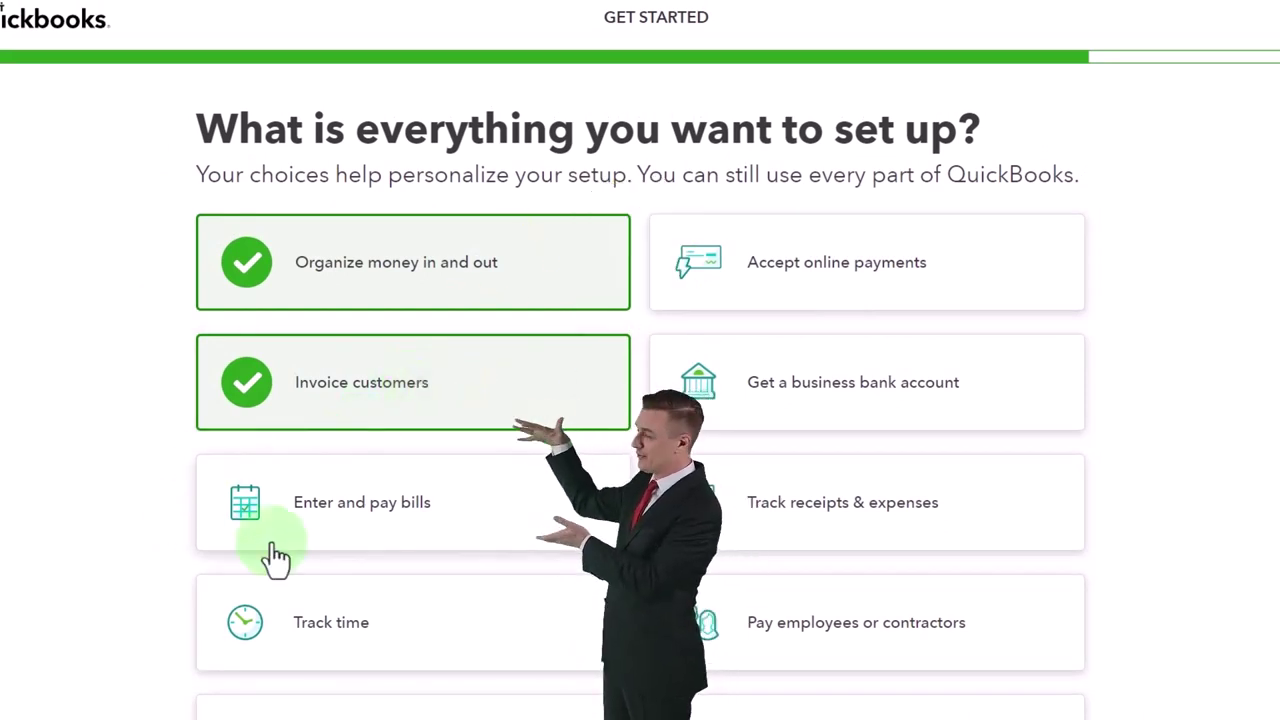
{"action": "left_click", "coordinate": [358, 522]}
{"action": "scroll", "coordinate": [157, 507], "scroll_direction": "down", "scroll_amount": 1}
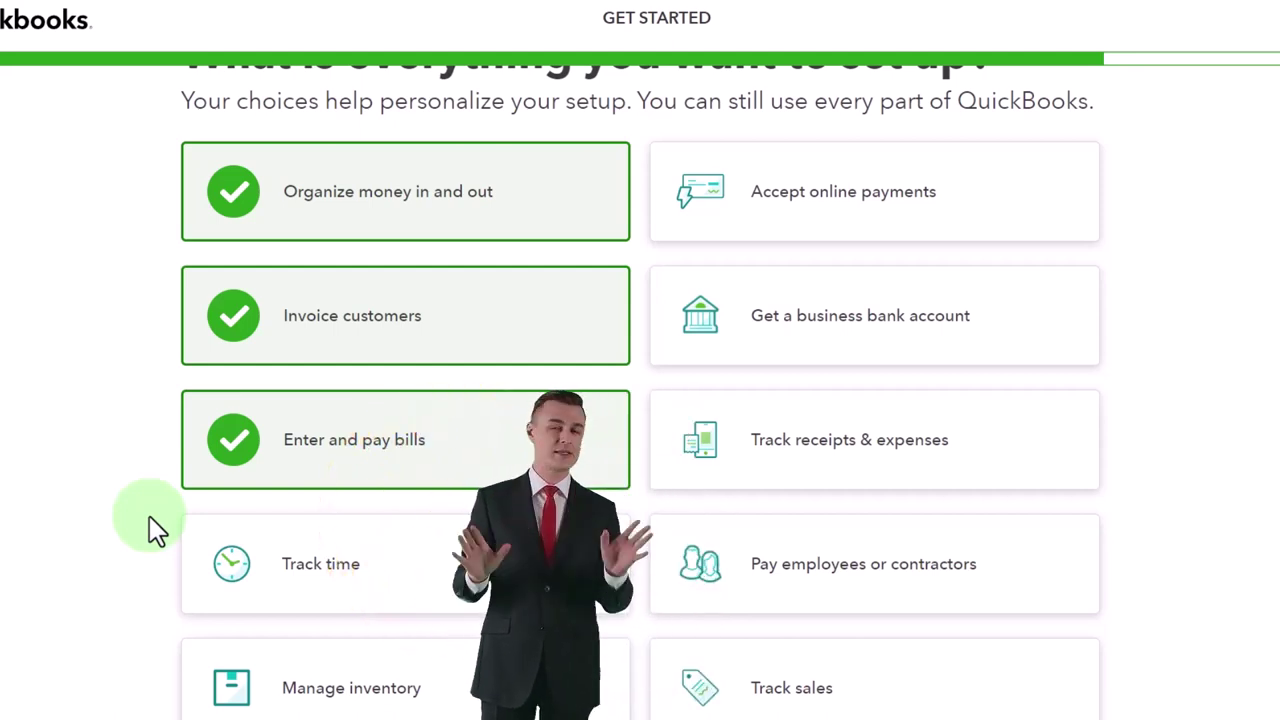
{"action": "scroll", "coordinate": [149, 516], "scroll_direction": "down", "scroll_amount": 1}
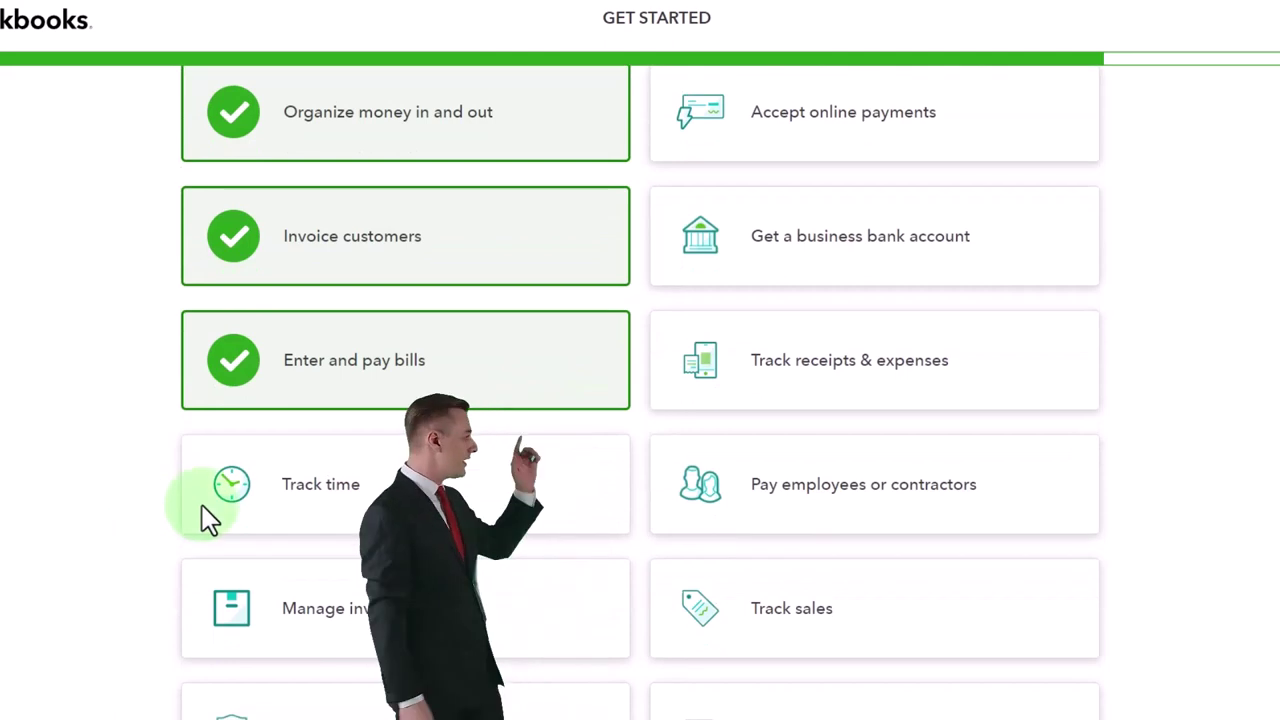
{"action": "left_click", "coordinate": [383, 483]}
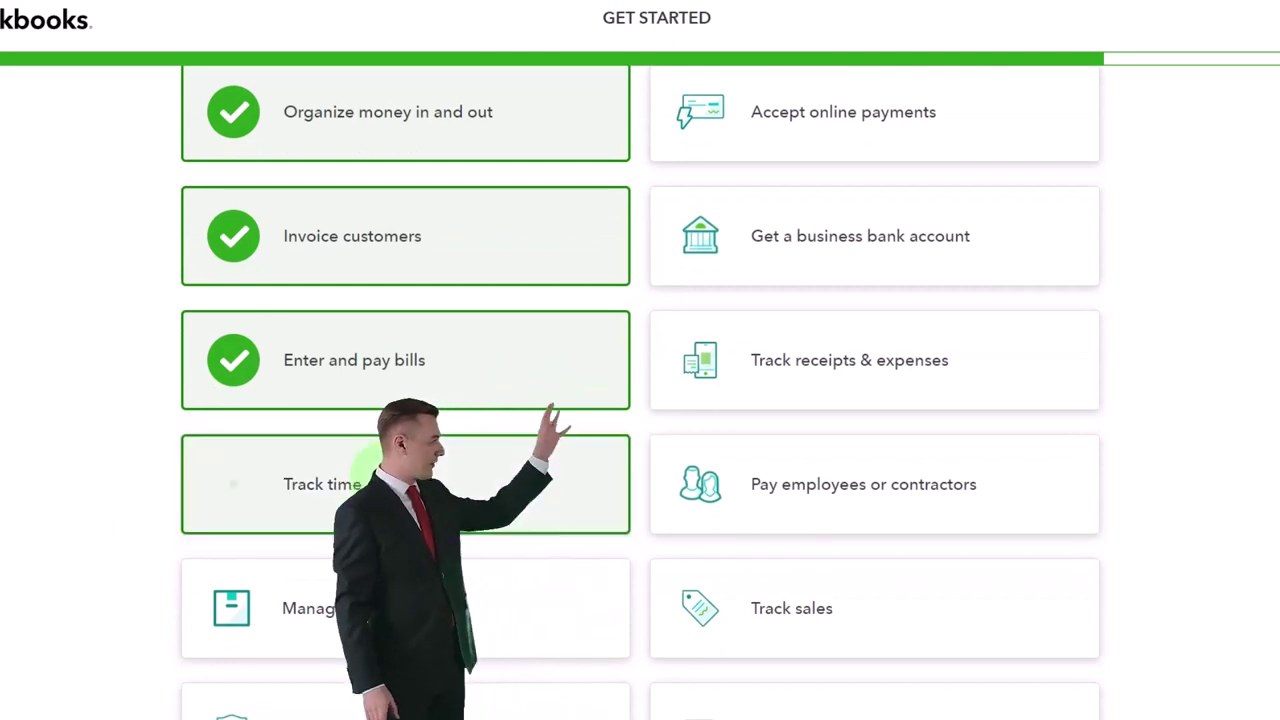
{"action": "scroll", "coordinate": [56, 501], "scroll_direction": "down", "scroll_amount": 1}
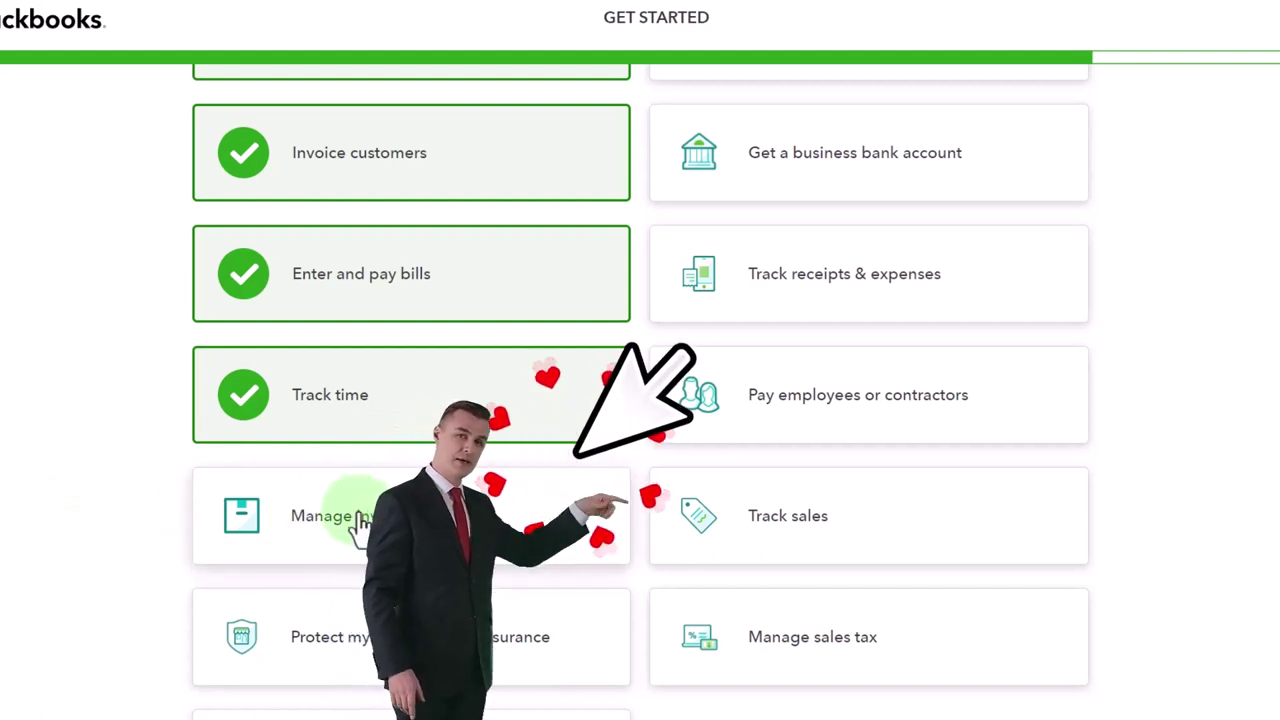
{"action": "left_click", "coordinate": [362, 527]}
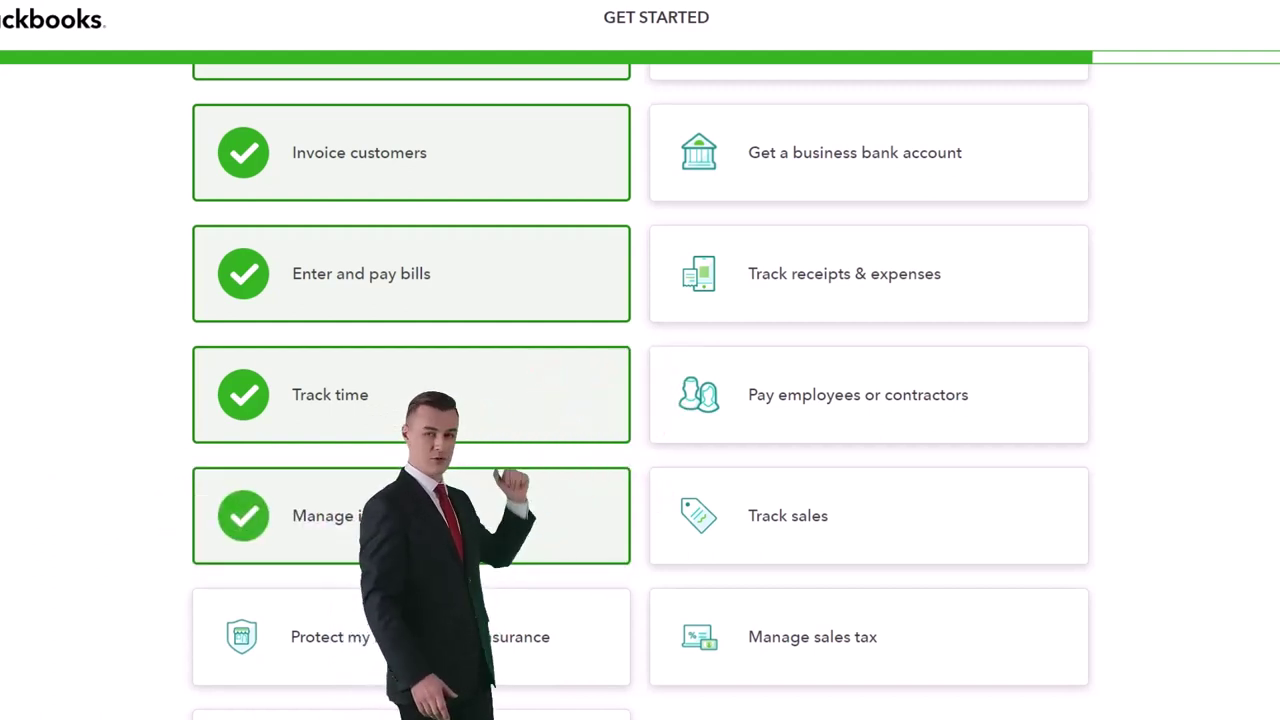
{"action": "scroll", "coordinate": [330, 680], "scroll_direction": "down", "scroll_amount": 1}
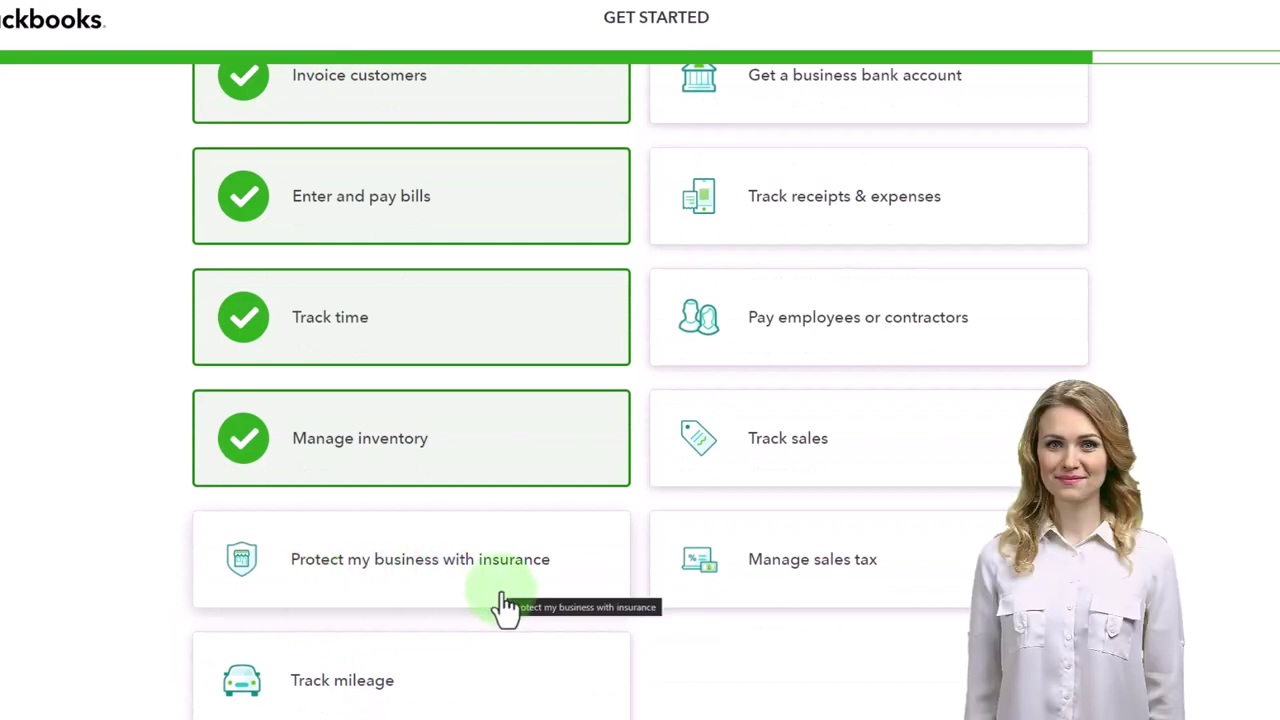
{"action": "scroll", "coordinate": [505, 607], "scroll_direction": "down", "scroll_amount": 1}
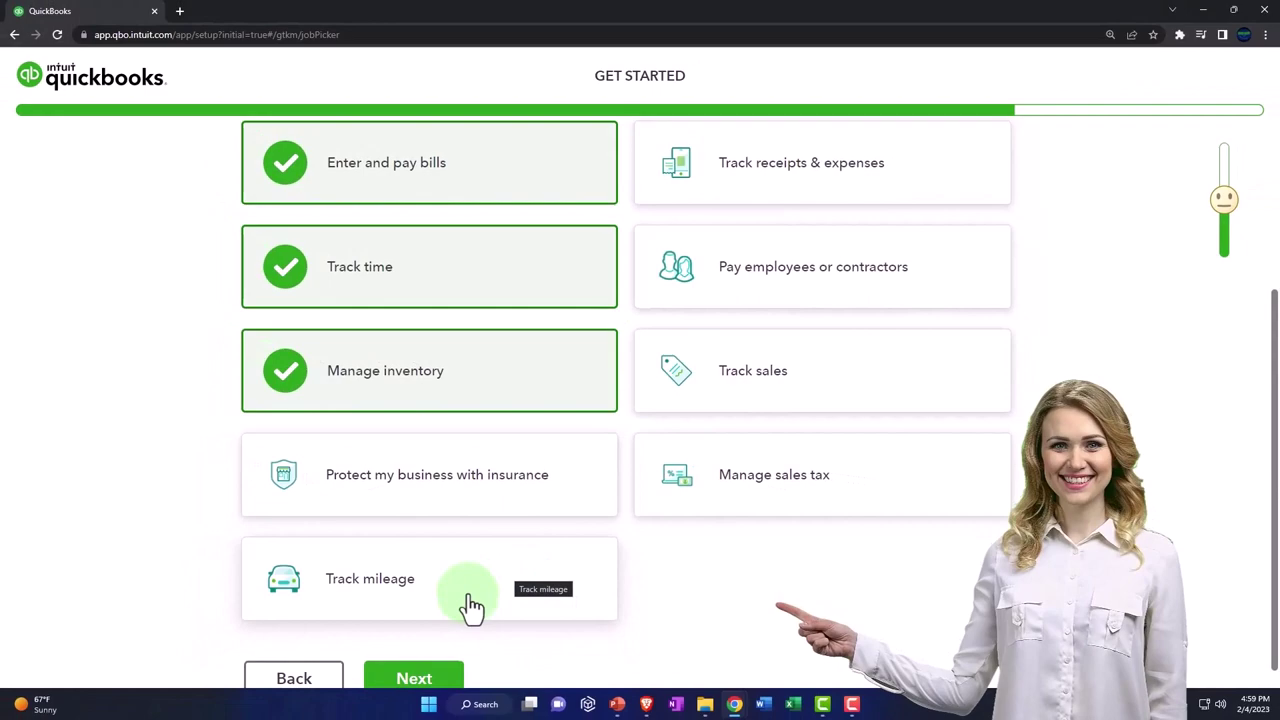
Step: Add Track receipts & expenses, Pay employees or contractors, Track sales and Manage sales tax to the setup choices, and continue
{"action": "scroll", "coordinate": [472, 605], "scroll_direction": "up", "scroll_amount": 3}
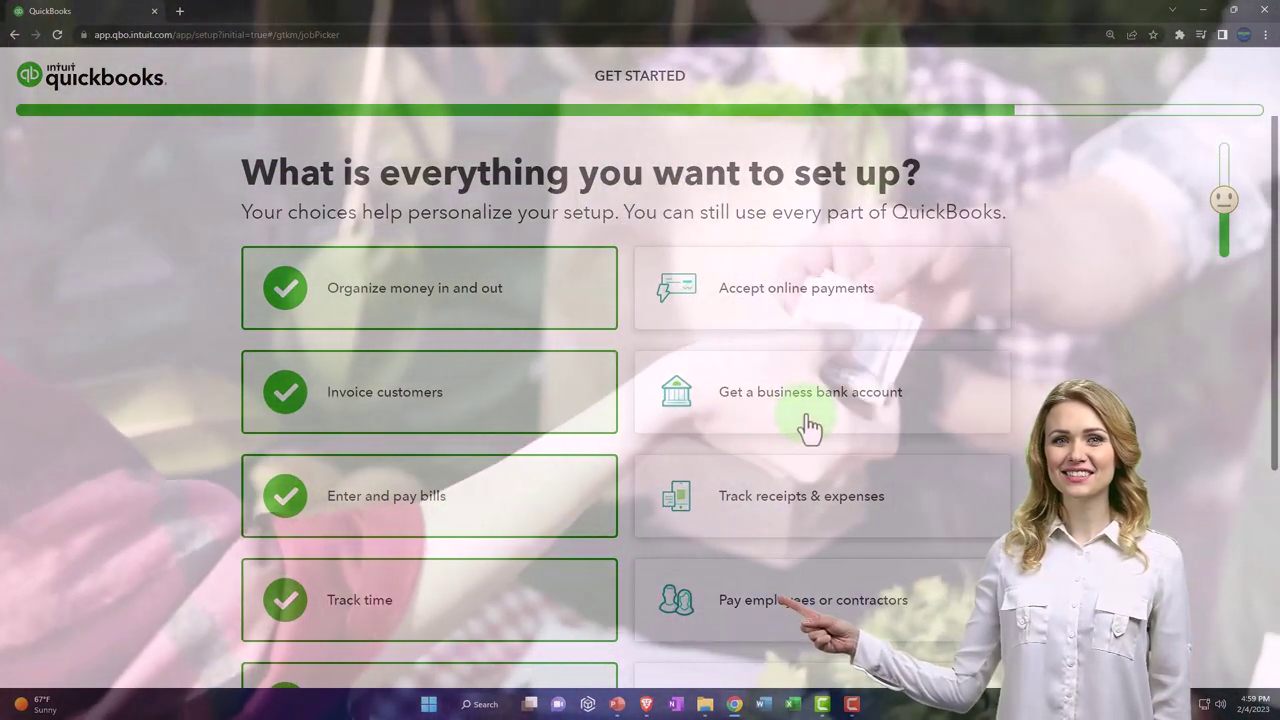
{"action": "scroll", "coordinate": [809, 429], "scroll_direction": "down", "scroll_amount": 1}
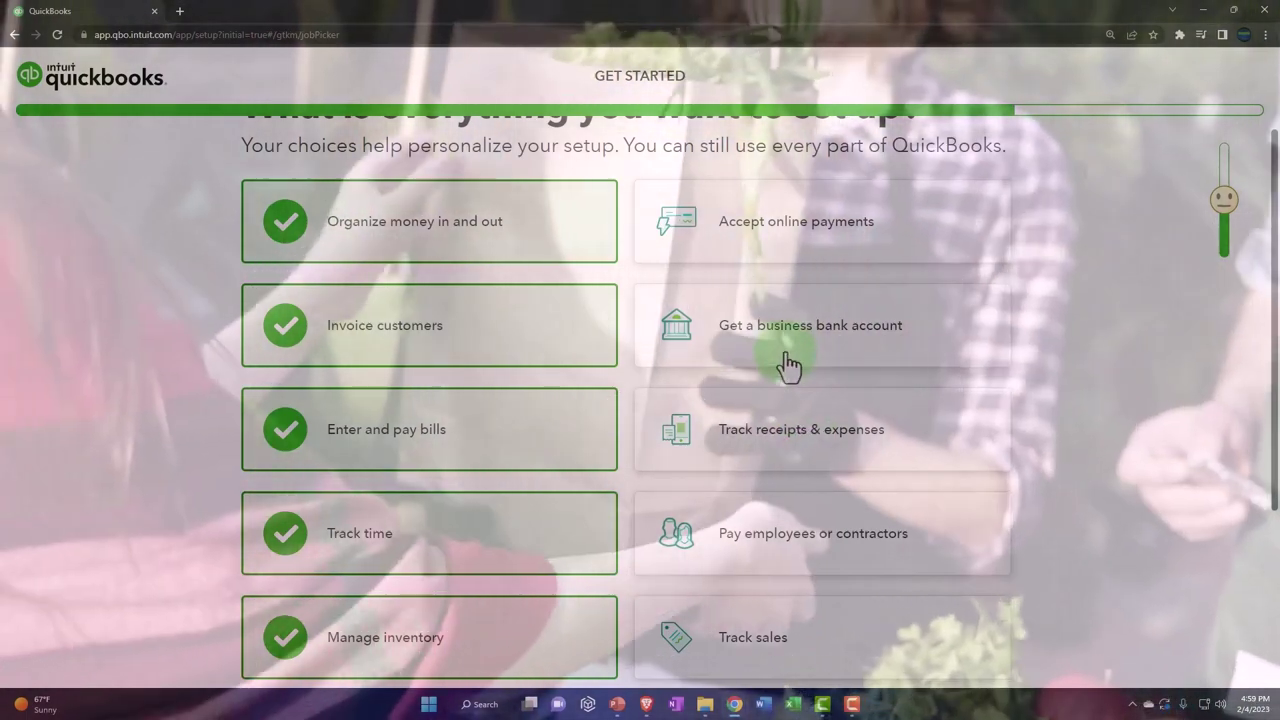
{"action": "scroll", "coordinate": [786, 365], "scroll_direction": "down", "scroll_amount": 1}
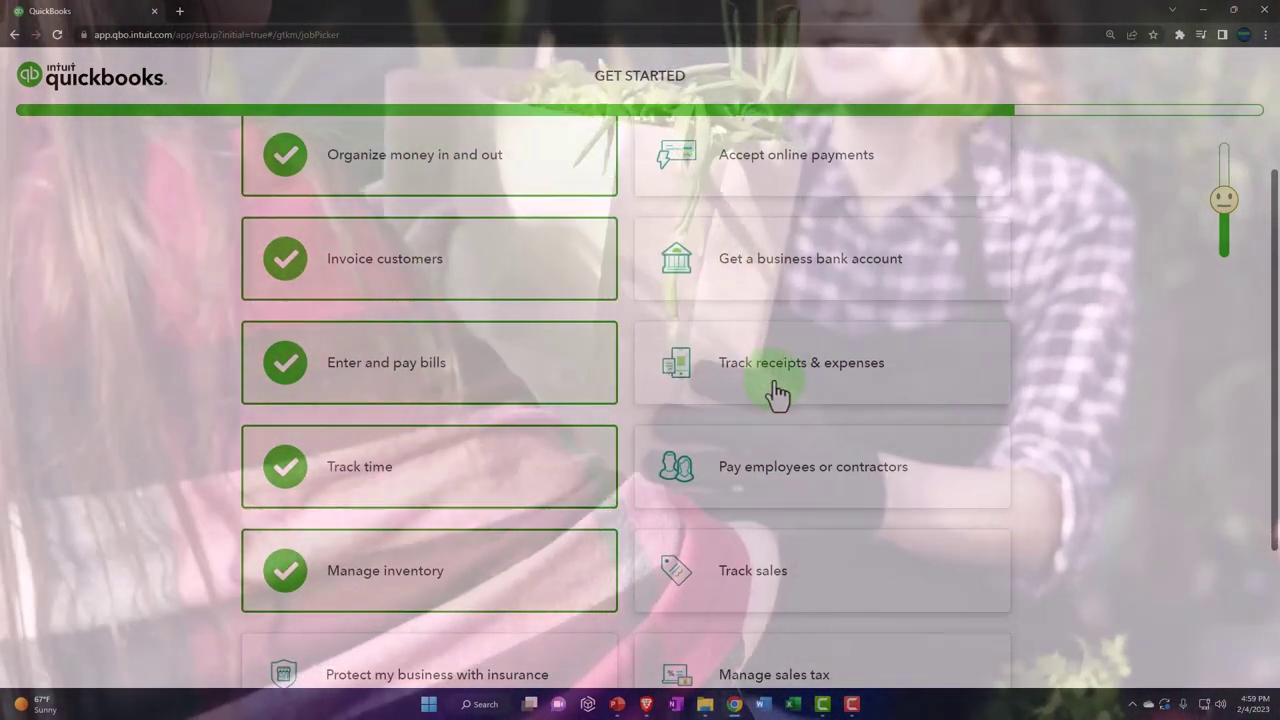
{"action": "left_click", "coordinate": [775, 394]}
{"action": "left_click", "coordinate": [772, 490]}
{"action": "scroll", "coordinate": [772, 495], "scroll_direction": "down", "scroll_amount": 1}
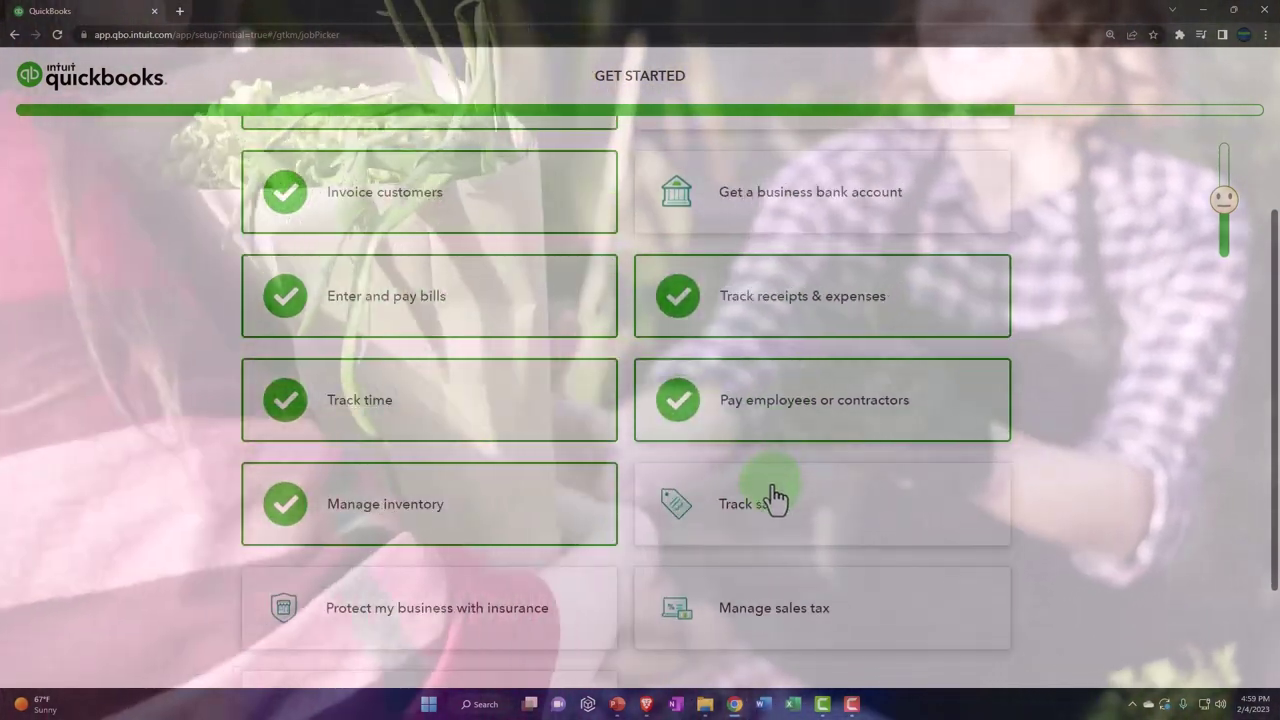
{"action": "left_click", "coordinate": [772, 500]}
{"action": "scroll", "coordinate": [774, 500], "scroll_direction": "down", "scroll_amount": 2}
{"action": "left_click", "coordinate": [777, 490]}
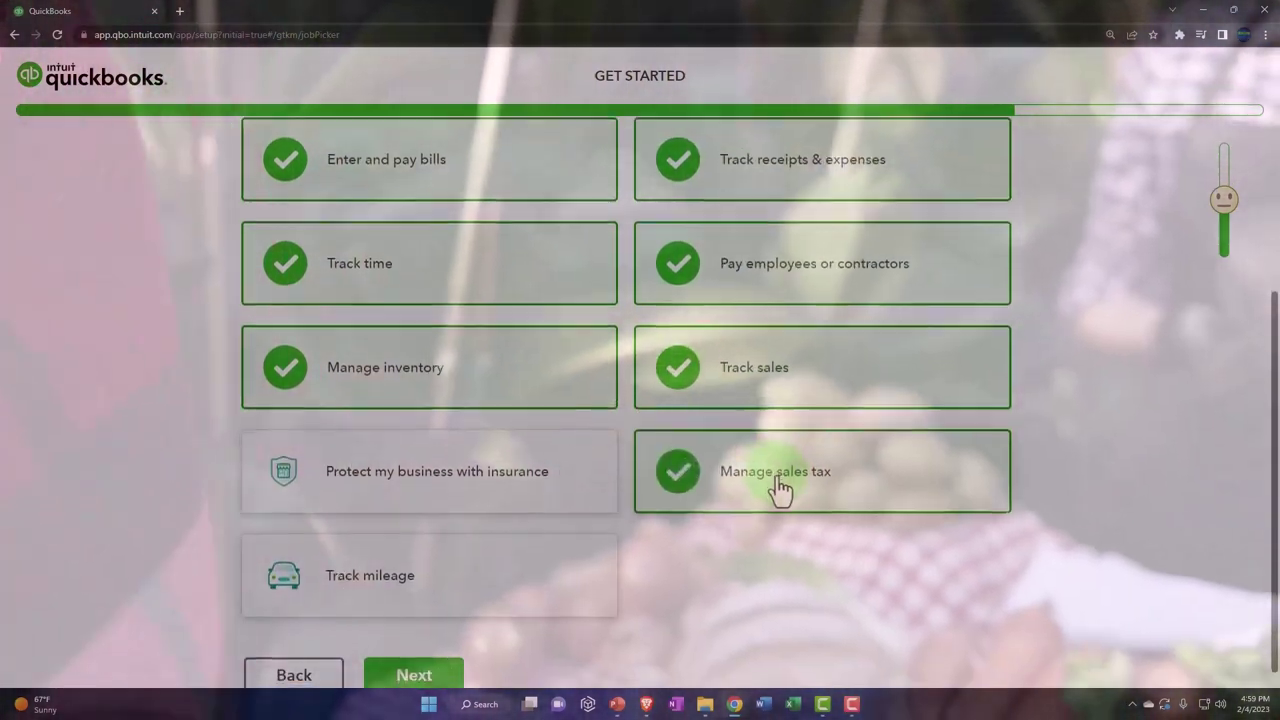
{"action": "scroll", "coordinate": [772, 500], "scroll_direction": "down", "scroll_amount": 1}
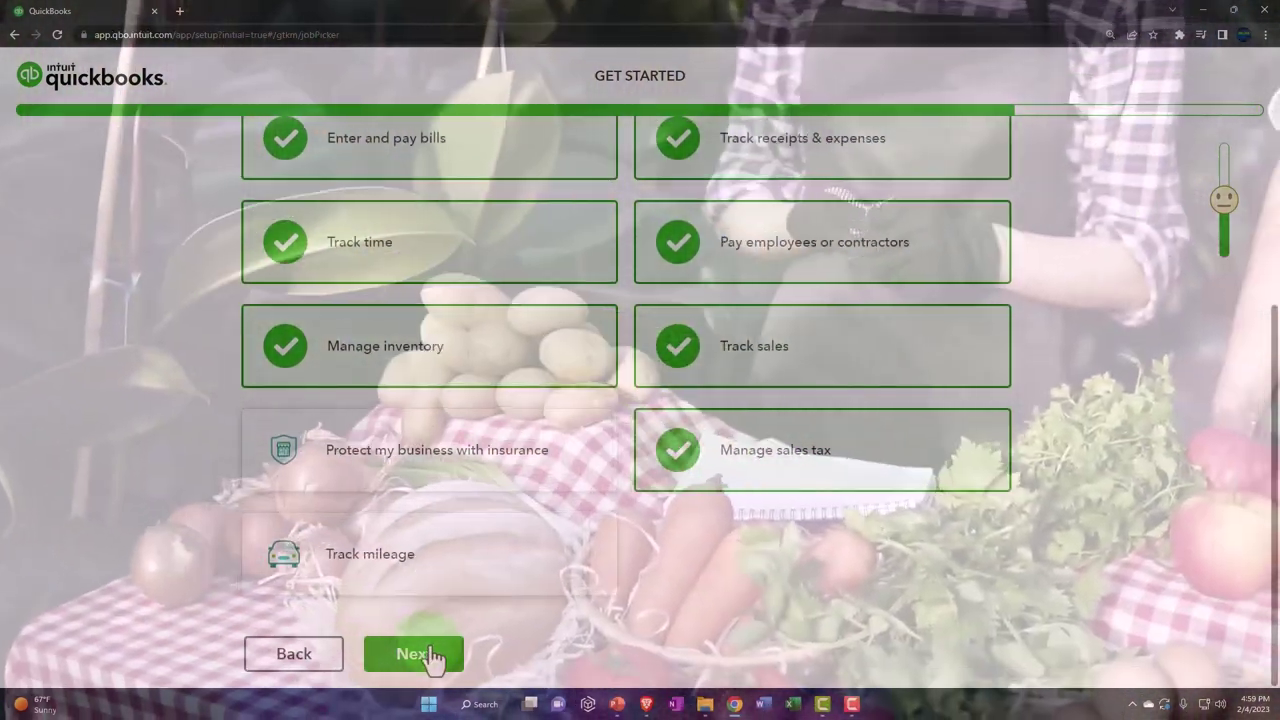
{"action": "left_click", "coordinate": [430, 656]}
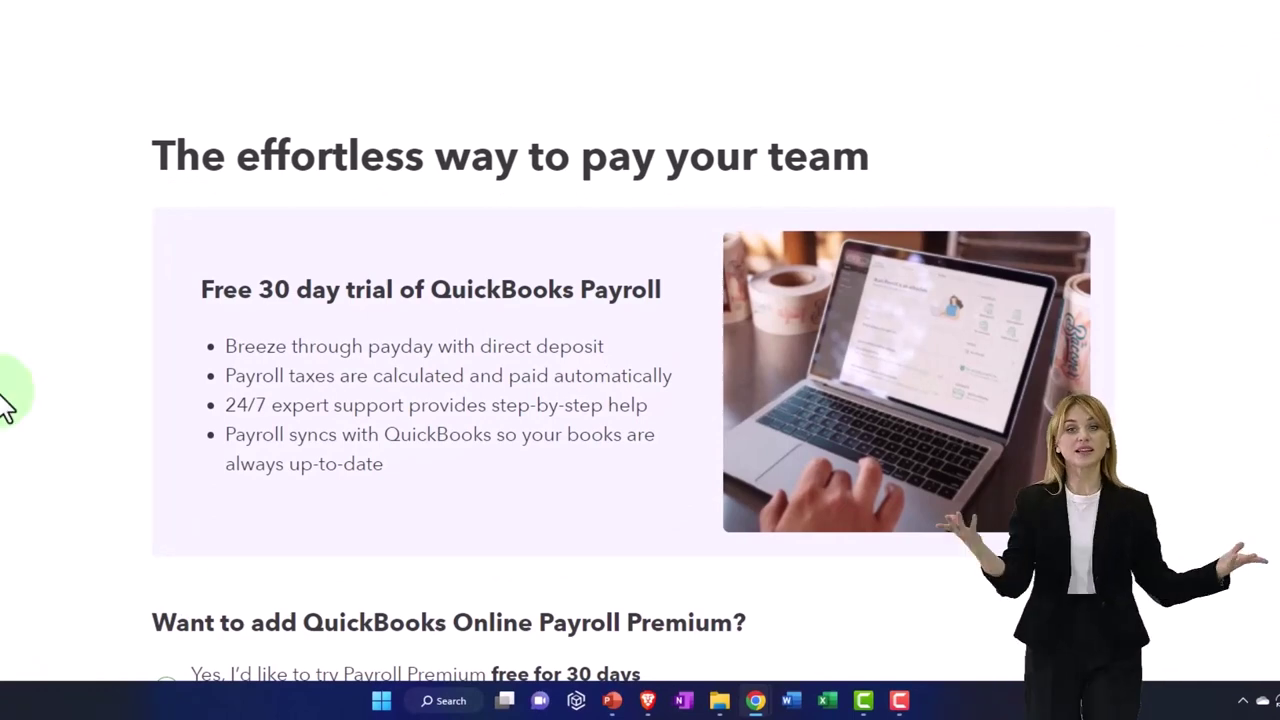
Step: Decline adding QuickBooks Online Payroll Premium to finish the setup questions, and dismiss the welcome tour offer
{"action": "scroll", "coordinate": [5, 400], "scroll_direction": "down", "scroll_amount": 3}
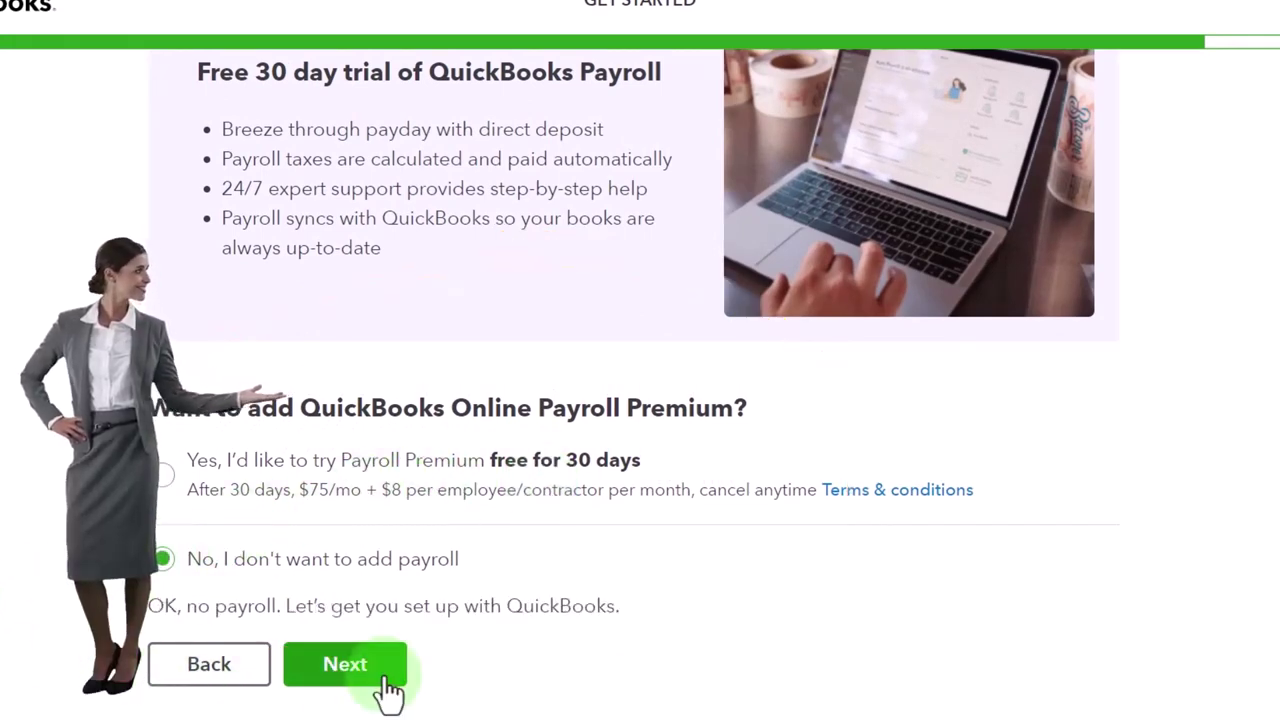
{"action": "left_click", "coordinate": [388, 688]}
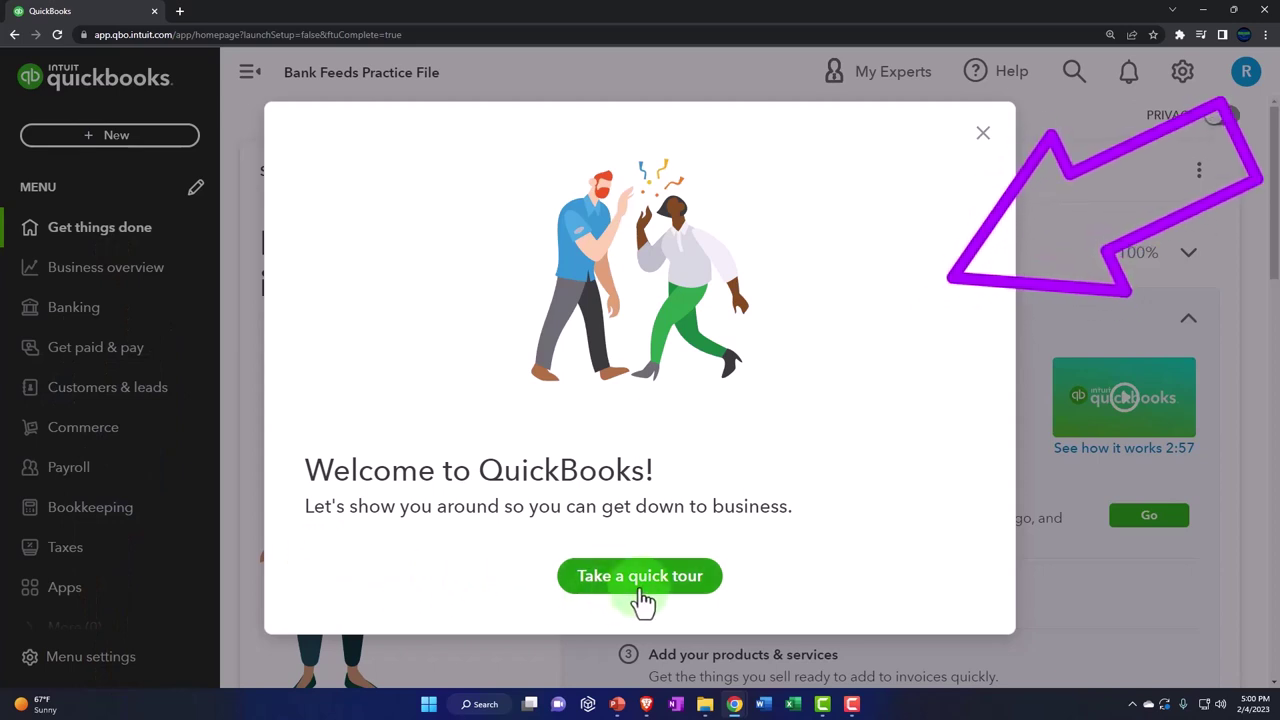
{"action": "left_click", "coordinate": [982, 136]}
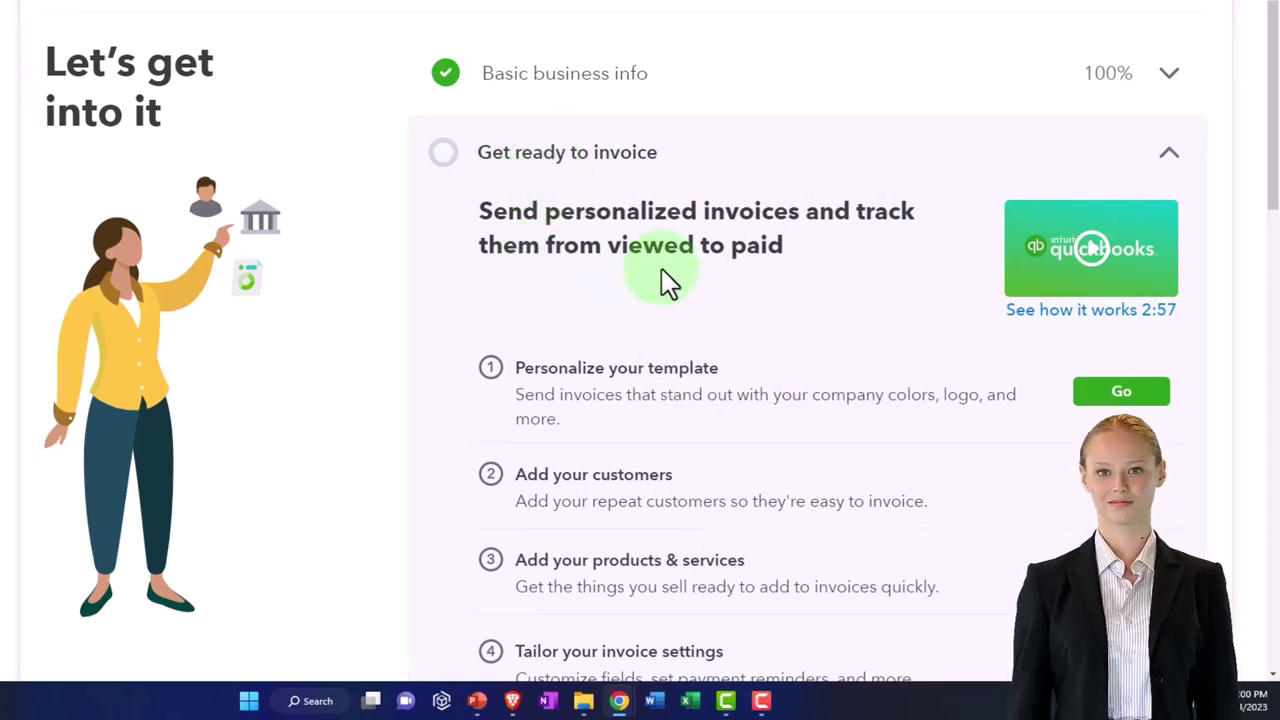
Step: Expand the Basic business info section of the setup checklist and close the checklist for good
{"action": "scroll", "coordinate": [698, 266], "scroll_direction": "down", "scroll_amount": 1}
{"action": "scroll", "coordinate": [701, 273], "scroll_direction": "down", "scroll_amount": 5}
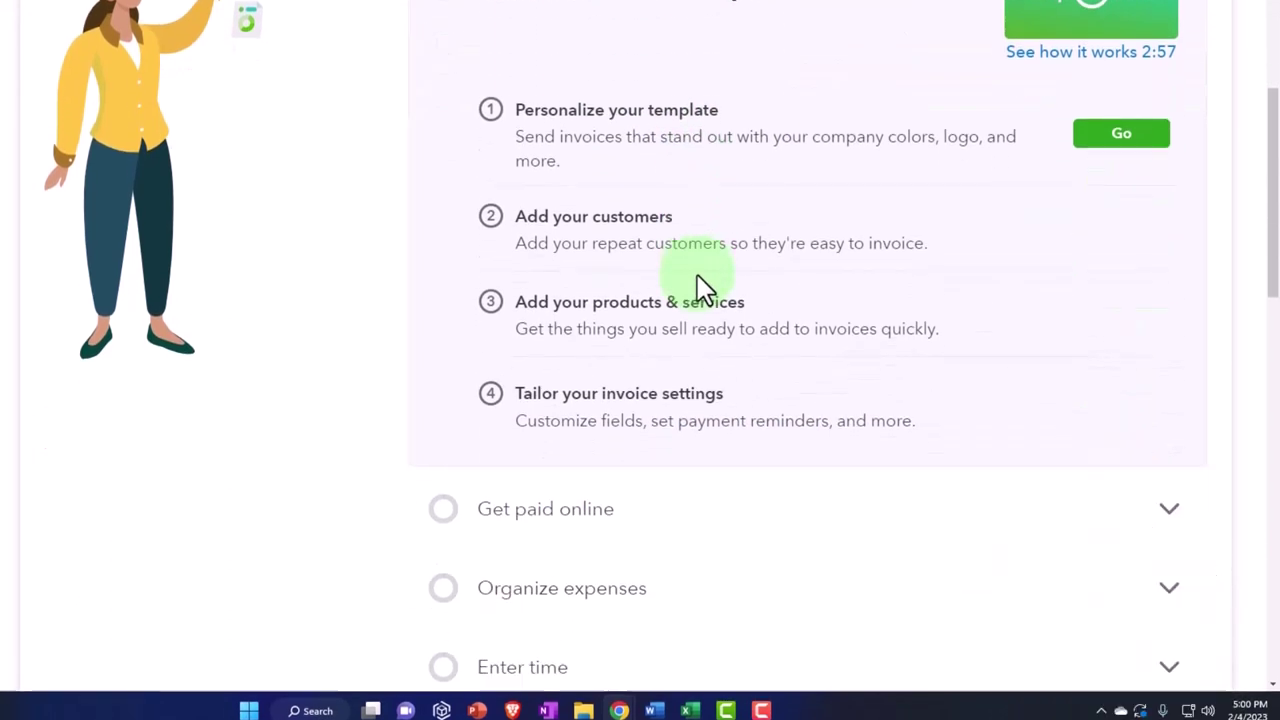
{"action": "scroll", "coordinate": [705, 372], "scroll_direction": "up", "scroll_amount": 7}
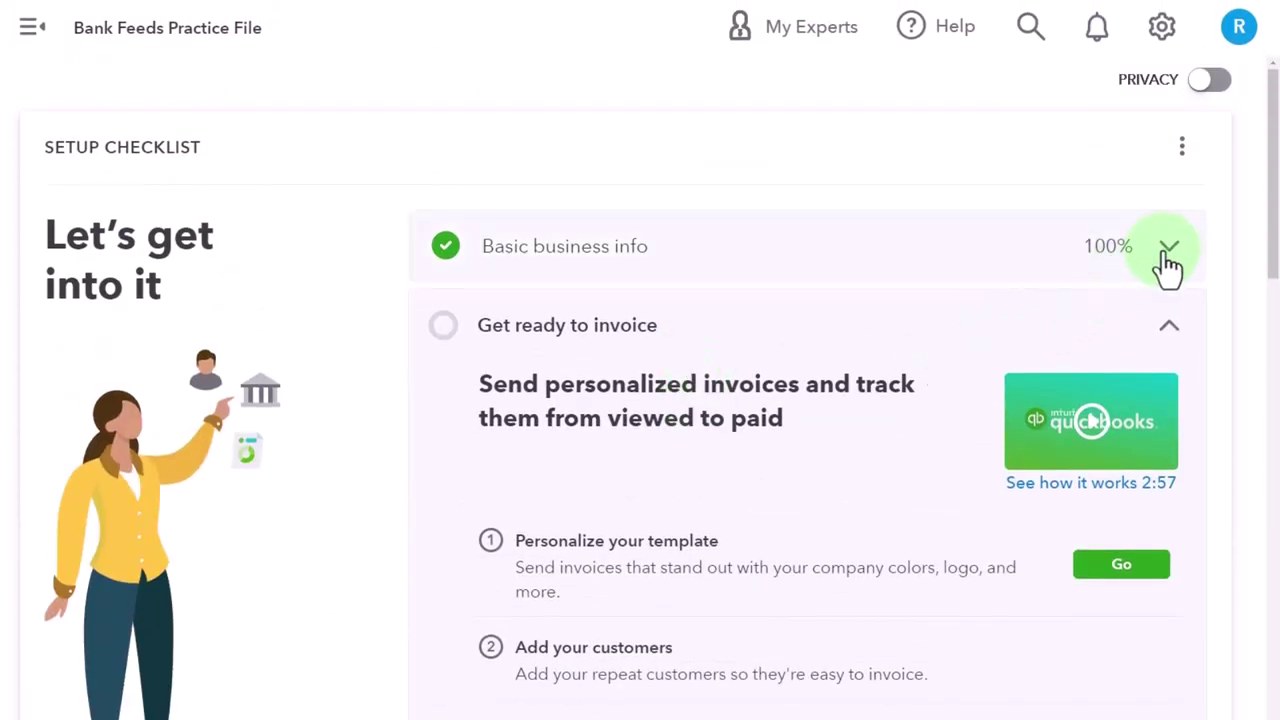
{"action": "left_click", "coordinate": [1168, 258]}
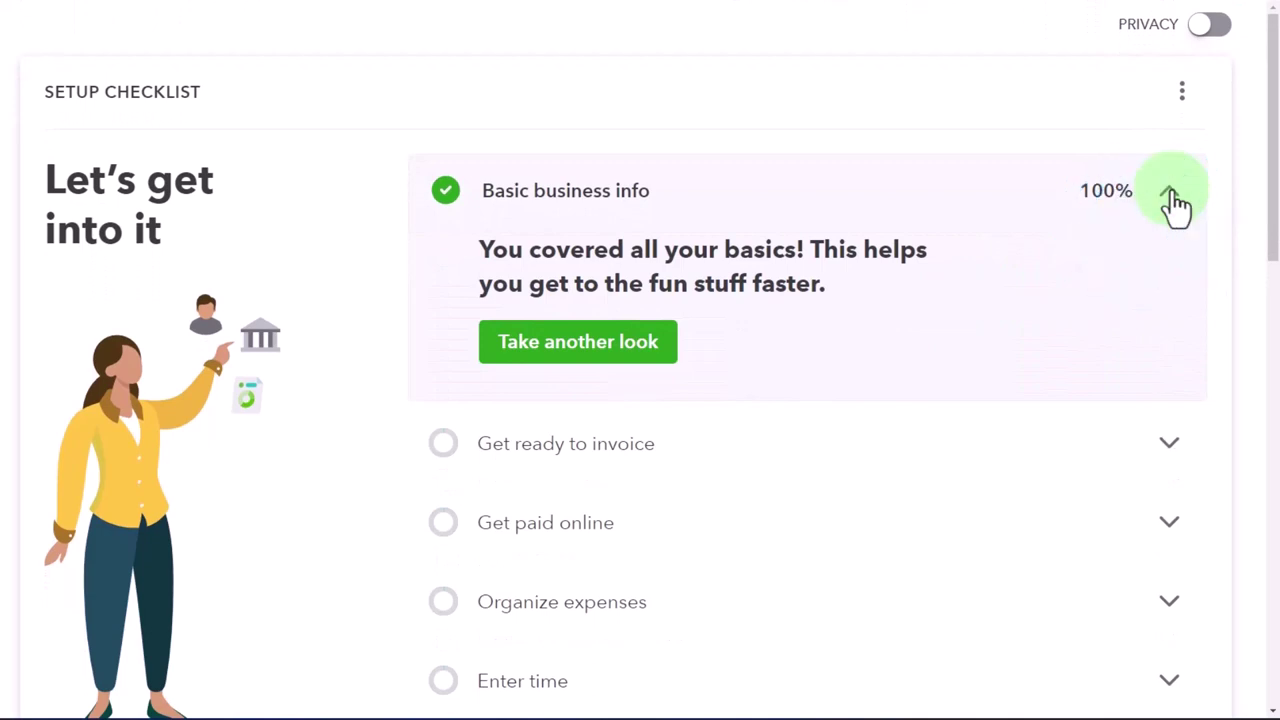
{"action": "left_click", "coordinate": [1182, 93]}
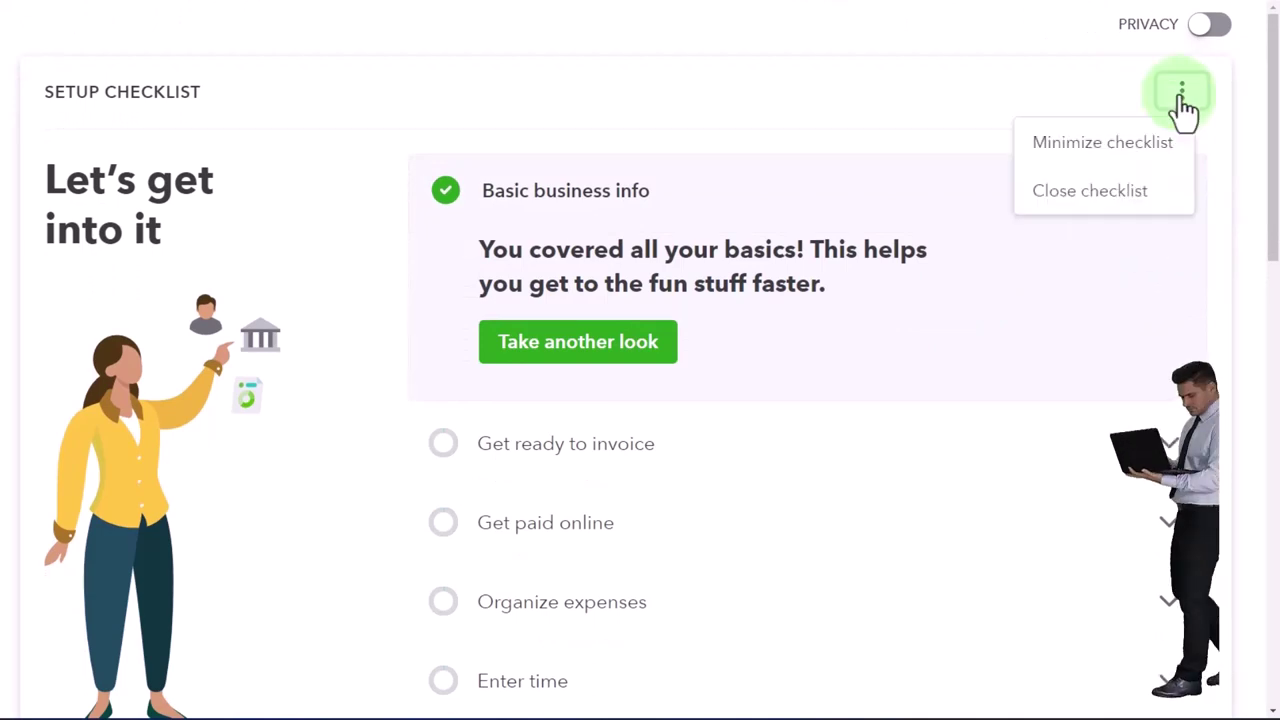
{"action": "left_click", "coordinate": [1130, 194]}
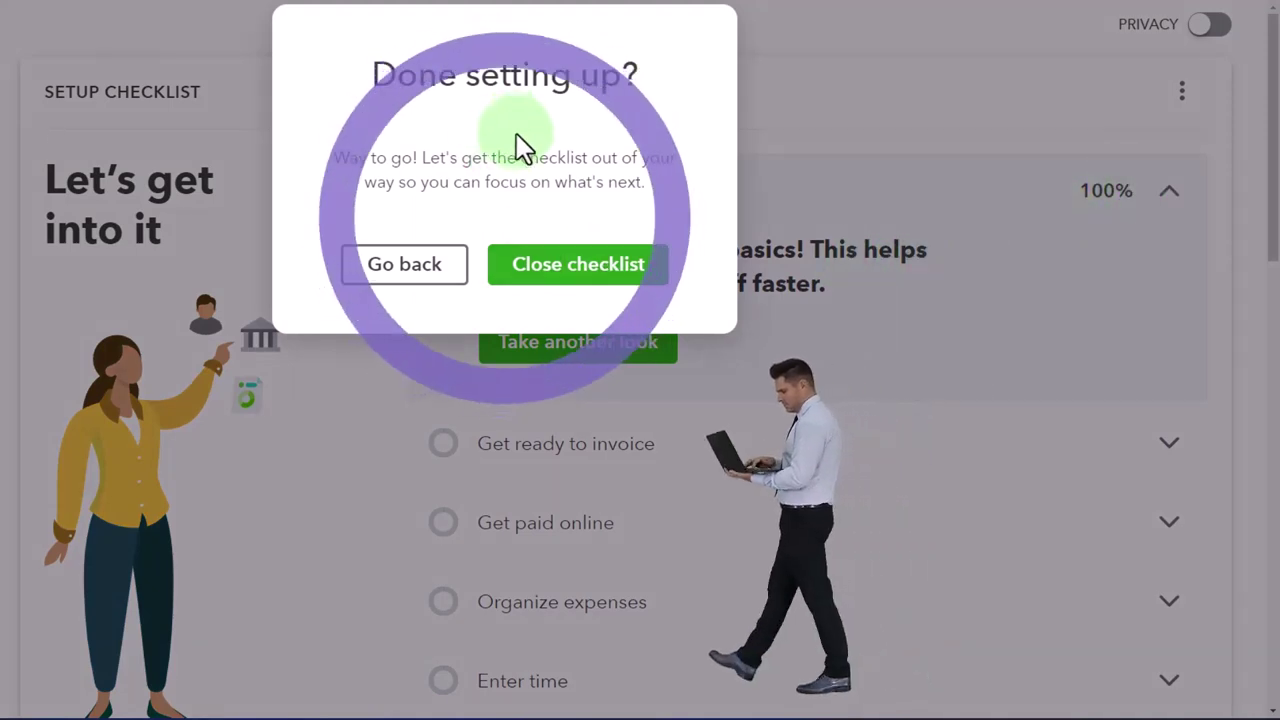
{"action": "left_click", "coordinate": [540, 268]}
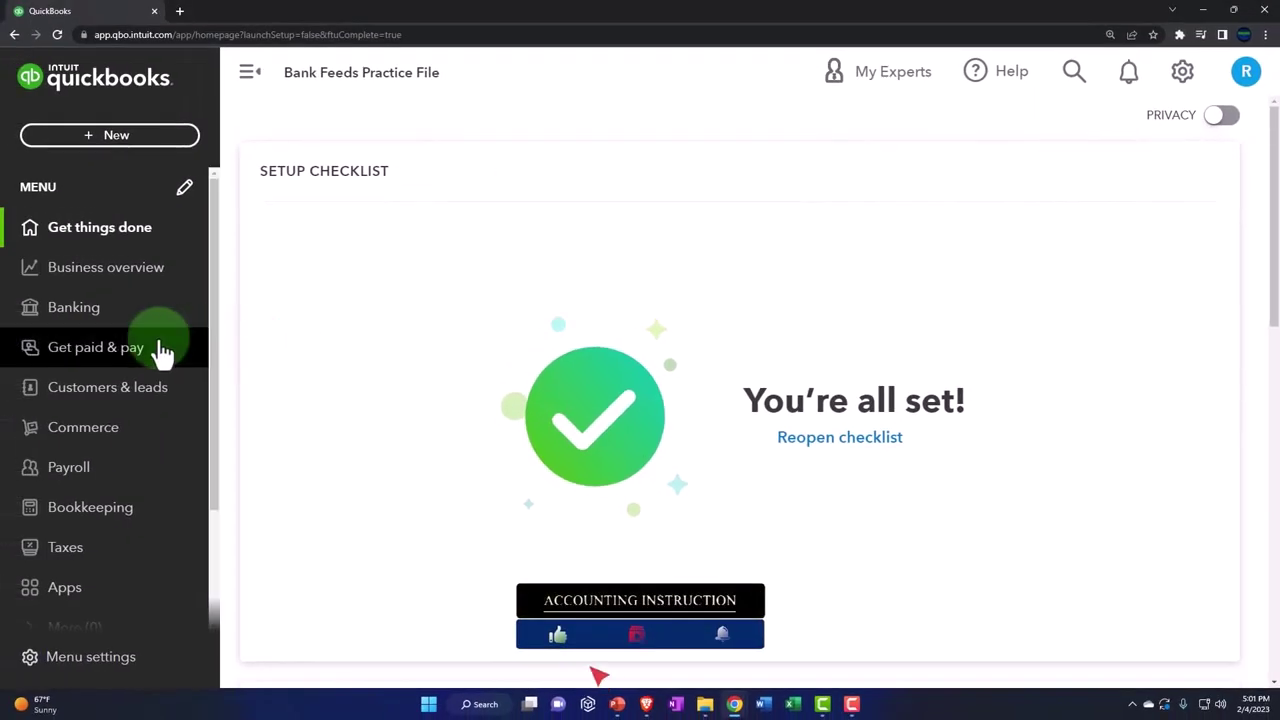
Step: Open the chart of accounts under Bookkeeping and collapse the navigation menu to widen the list
{"action": "left_click", "coordinate": [112, 510]}
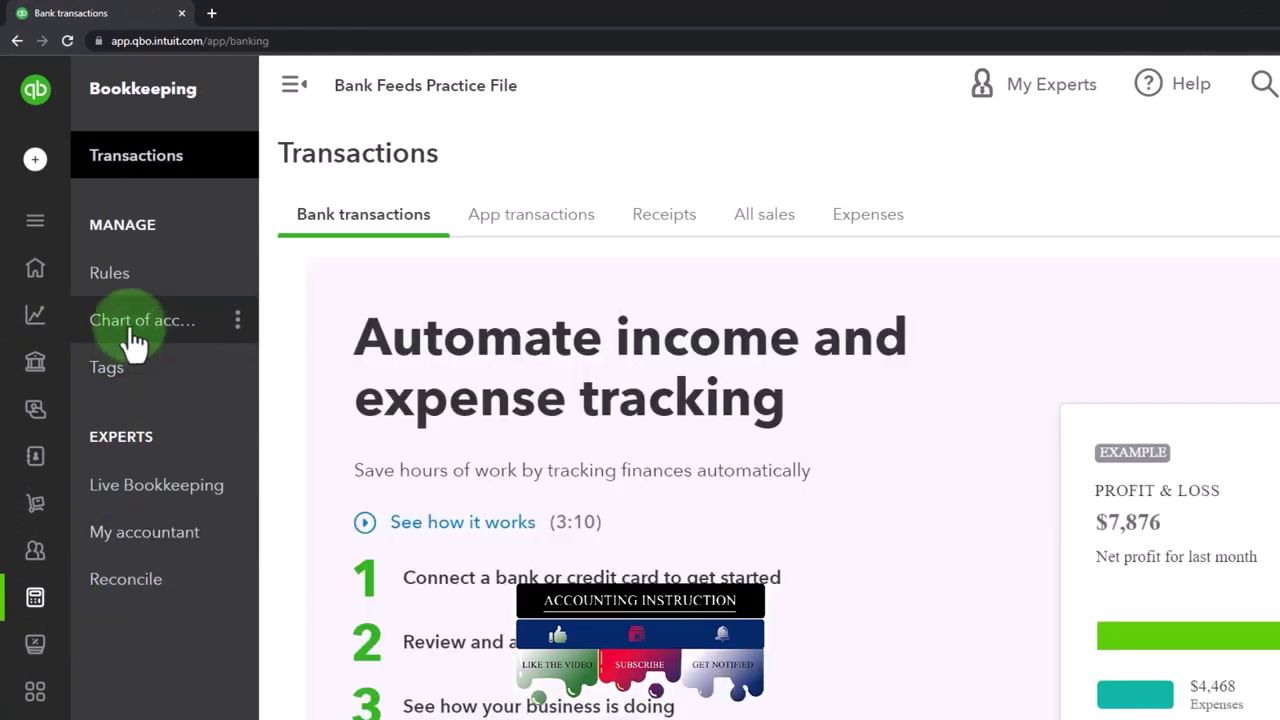
{"action": "left_click", "coordinate": [133, 343]}
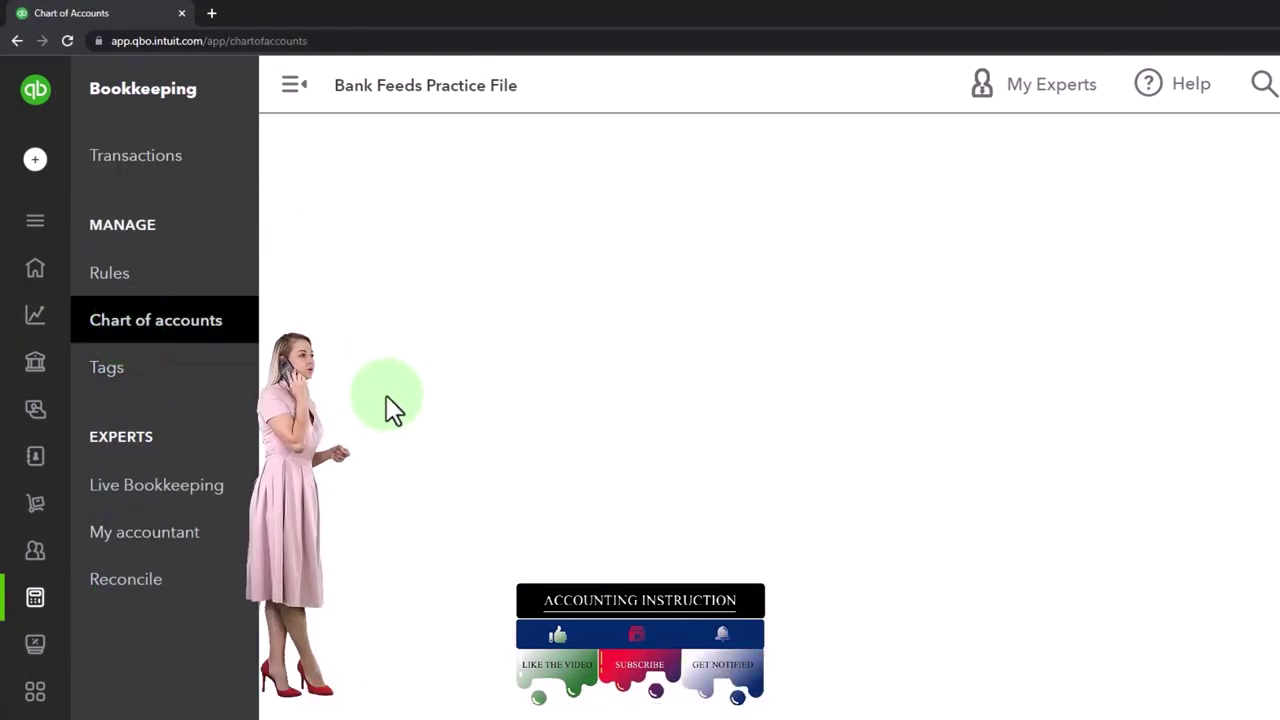
{"action": "left_click", "coordinate": [880, 512]}
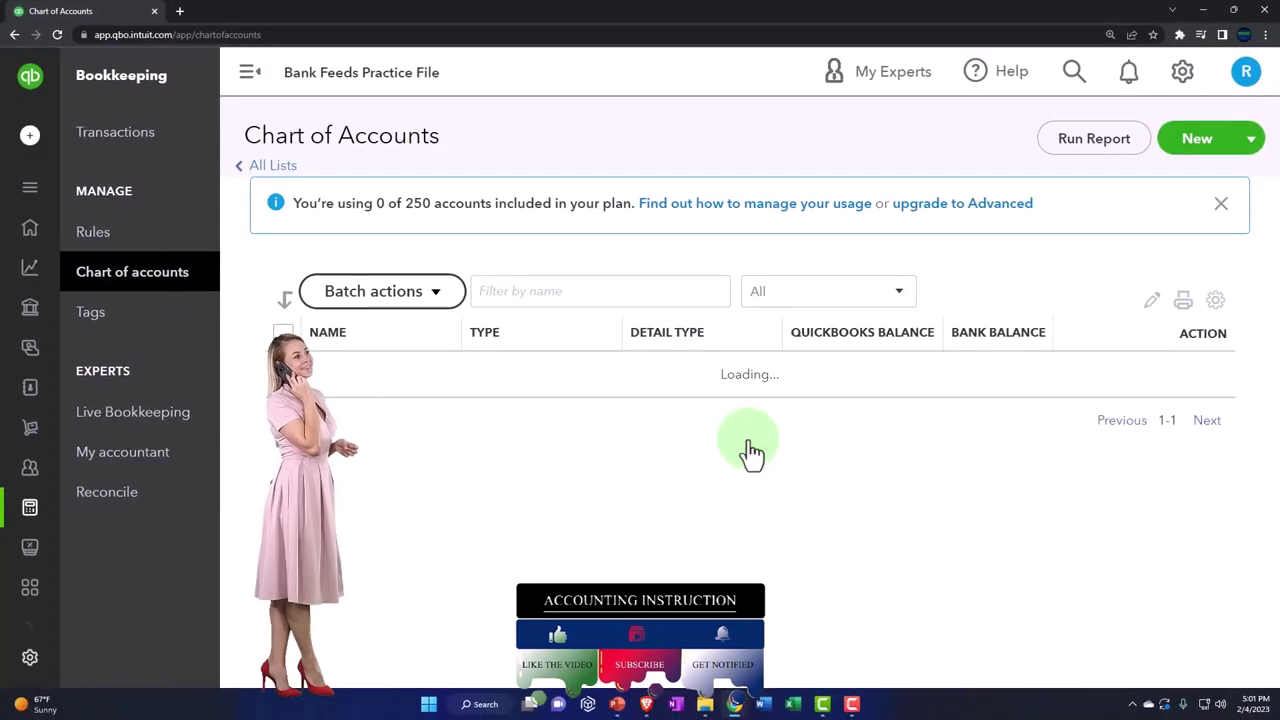
{"action": "left_click", "coordinate": [249, 74]}
Step: Examine the default accounts in the chart of accounts, from assets and liabilities through equity, income and expenses
{"action": "scroll", "coordinate": [501, 497], "scroll_direction": "down", "scroll_amount": 3}
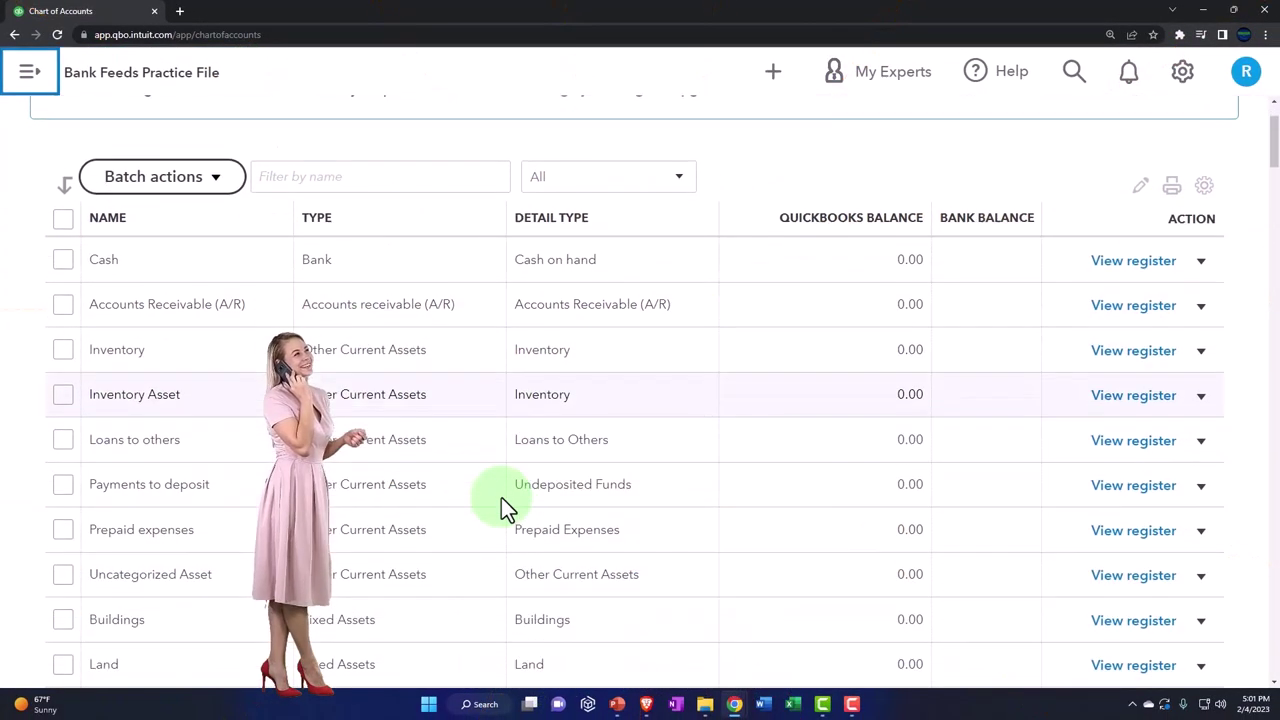
{"action": "scroll", "coordinate": [502, 500], "scroll_direction": "down", "scroll_amount": 8}
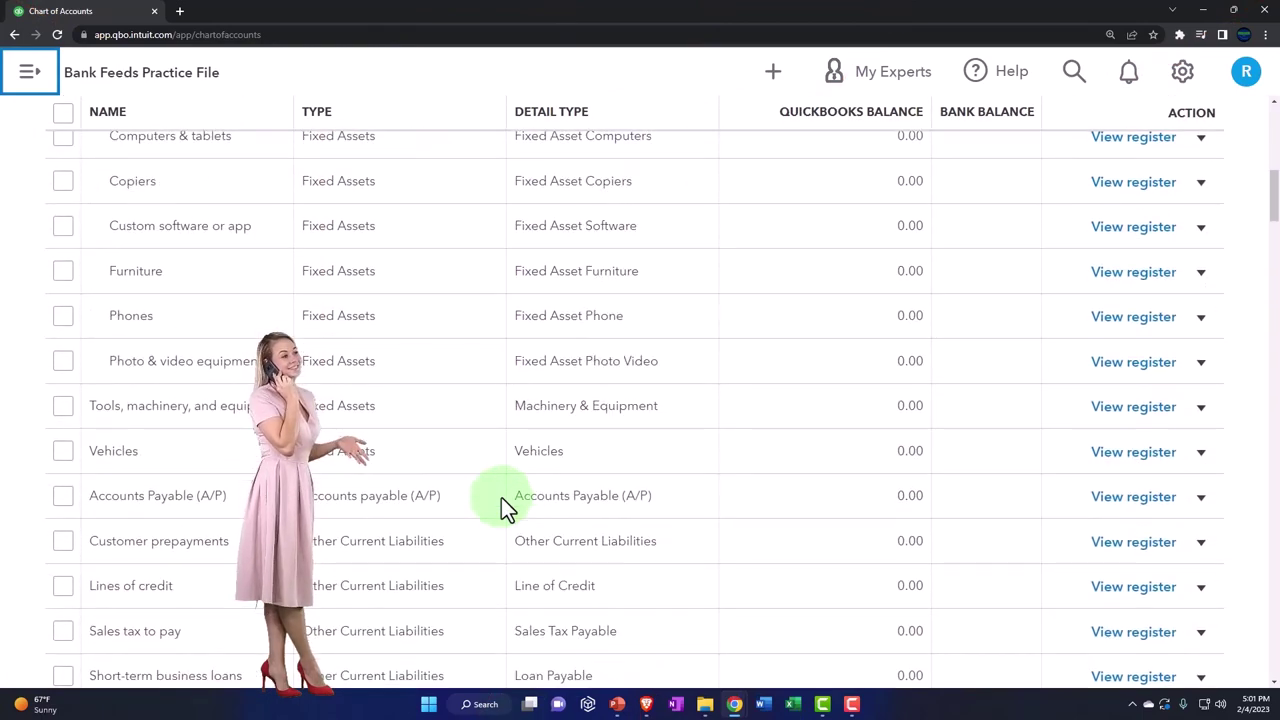
{"action": "scroll", "coordinate": [501, 497], "scroll_direction": "down", "scroll_amount": 8}
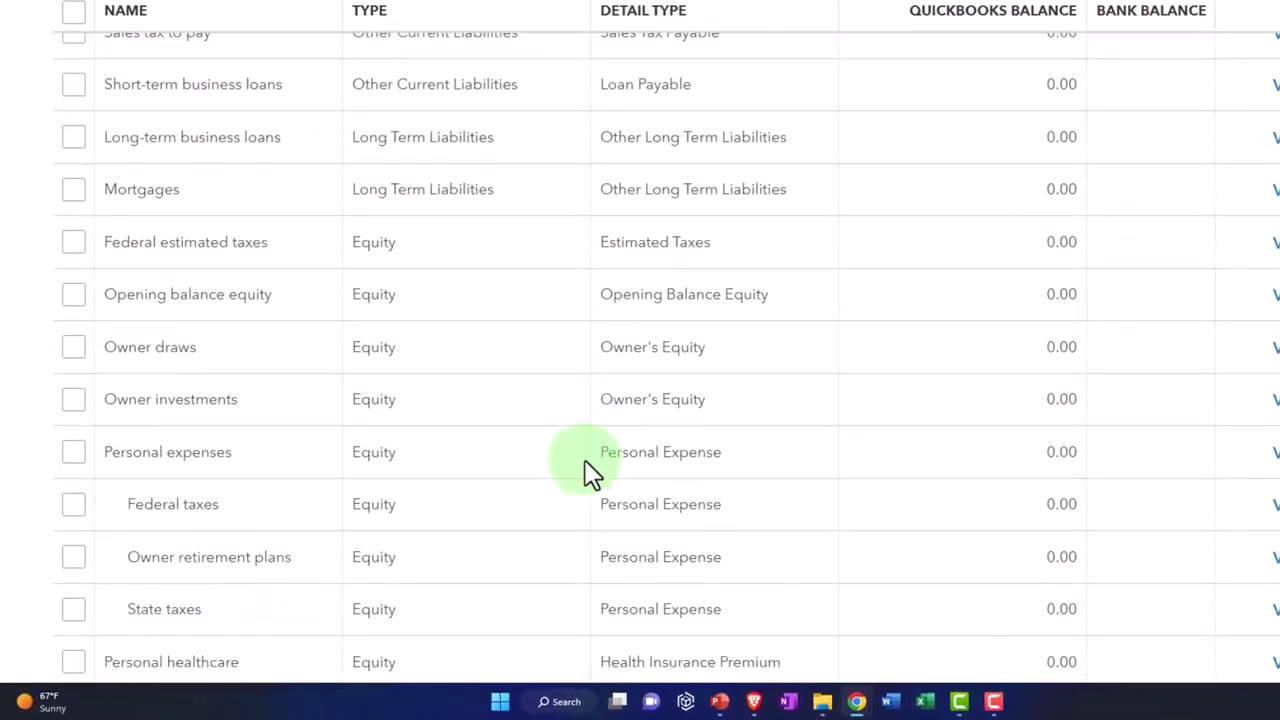
{"action": "scroll", "coordinate": [586, 462], "scroll_direction": "down", "scroll_amount": 8}
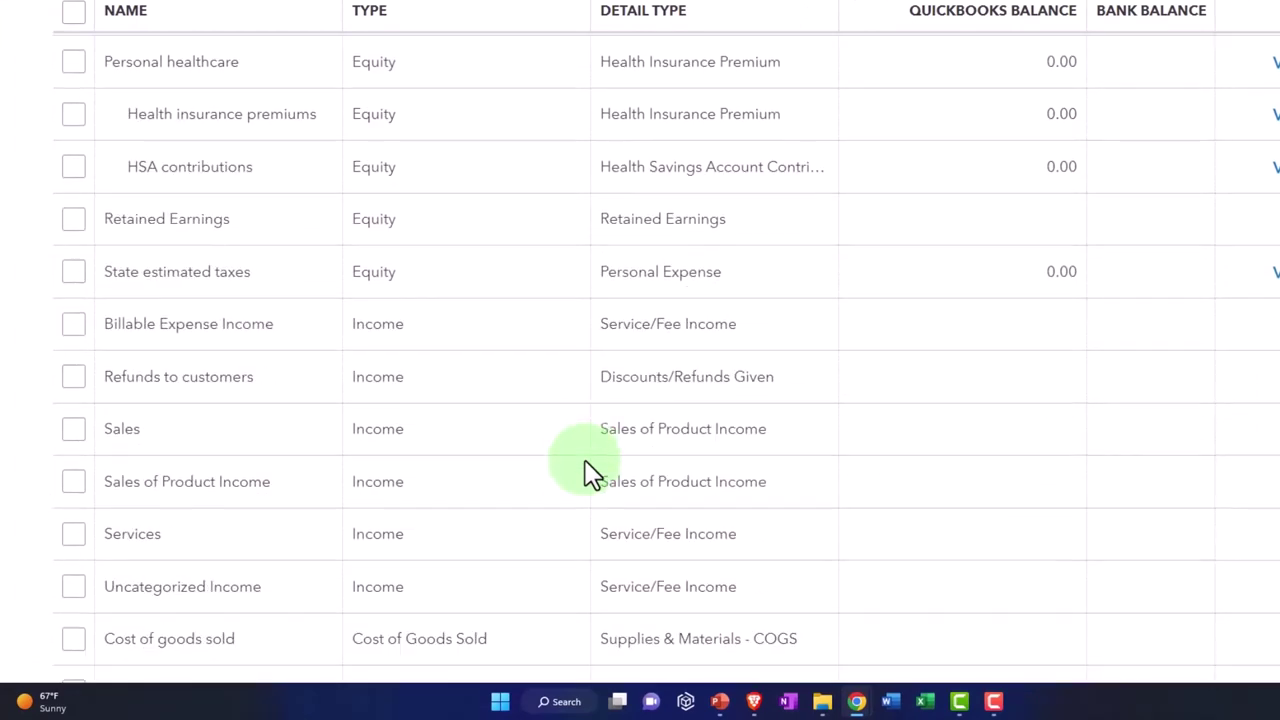
{"action": "scroll", "coordinate": [590, 470], "scroll_direction": "down", "scroll_amount": 8}
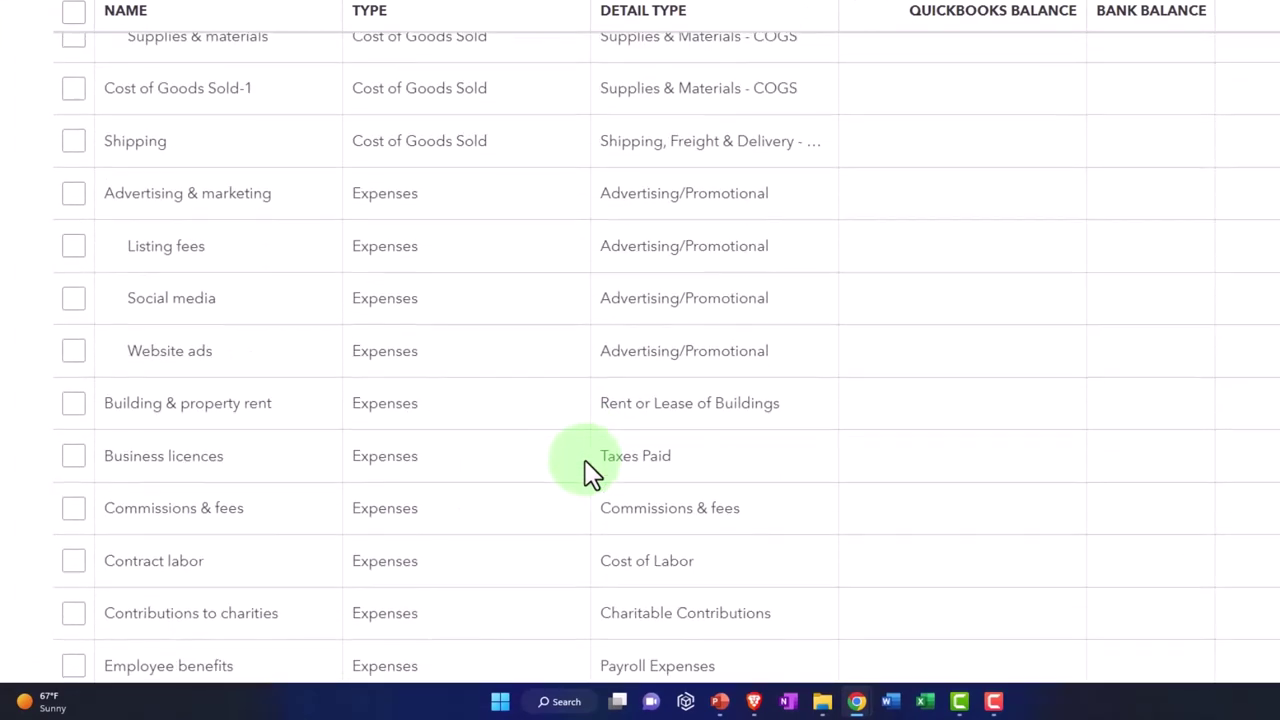
{"action": "scroll", "coordinate": [584, 460], "scroll_direction": "down", "scroll_amount": 10}
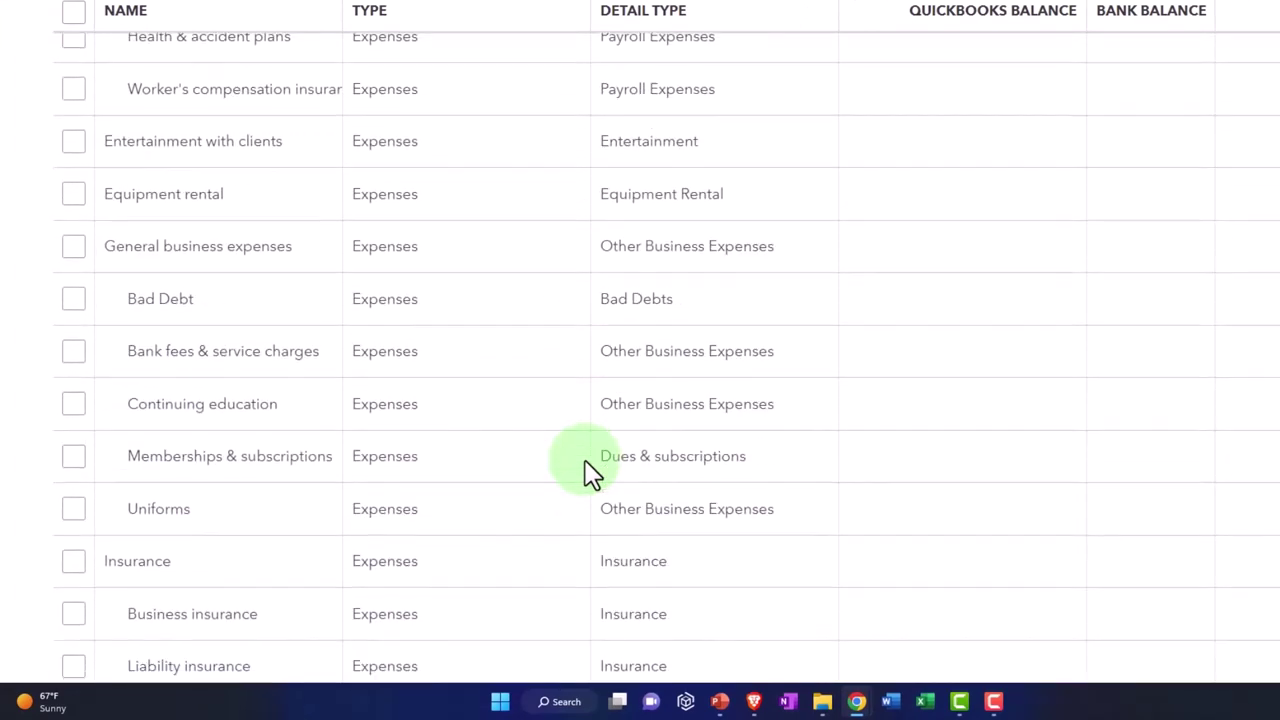
{"action": "scroll", "coordinate": [597, 472], "scroll_direction": "down", "scroll_amount": 3}
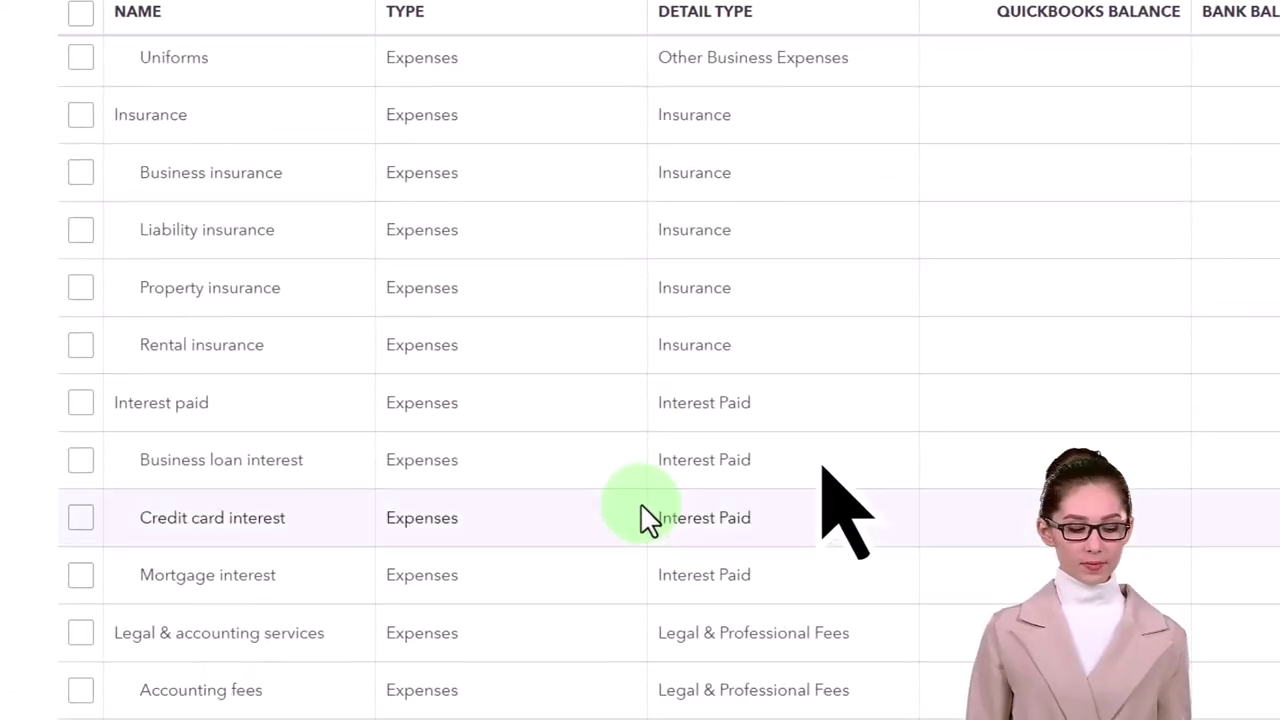
{"action": "scroll", "coordinate": [645, 518], "scroll_direction": "down", "scroll_amount": 6}
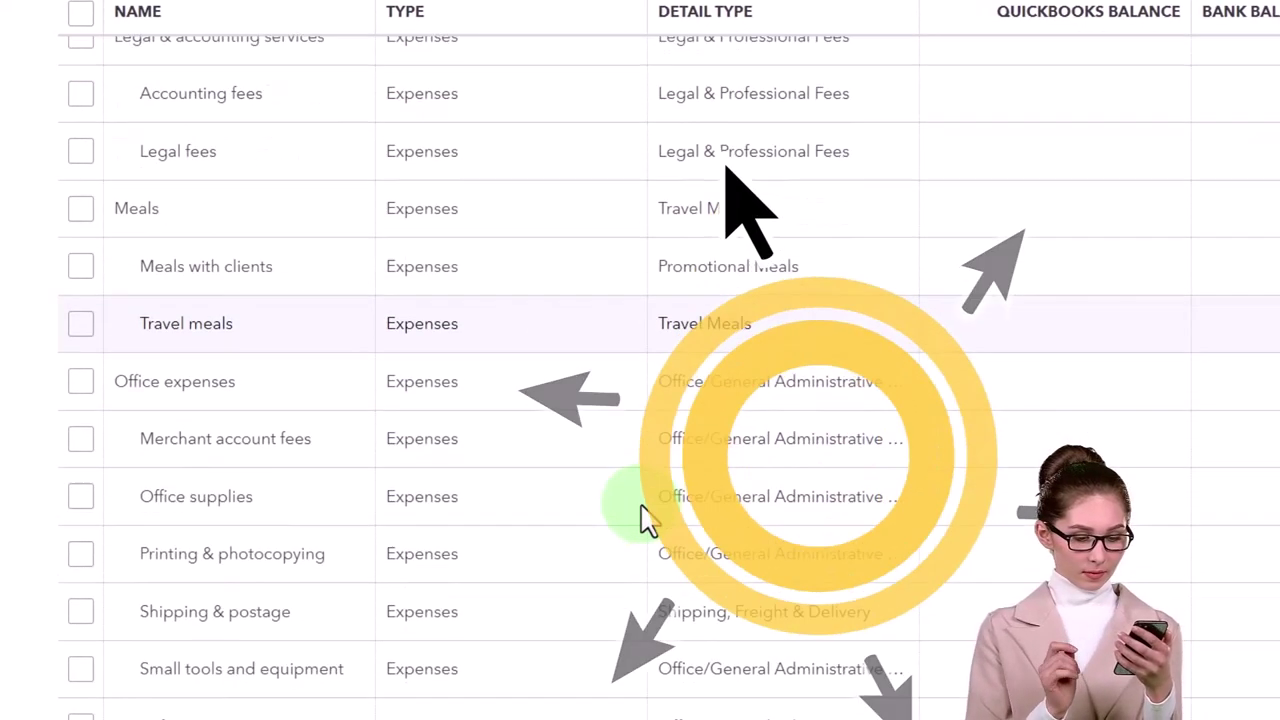